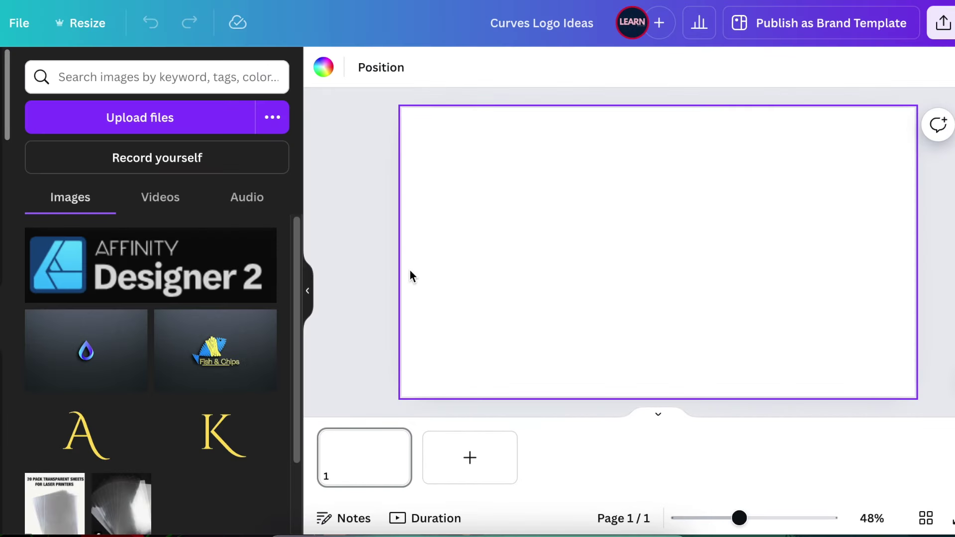
- Add a 'RAPS' text box, enlarge it to size 263, and move it up toward the page centre
{"action": "left_click", "coordinate": [378, 255]}
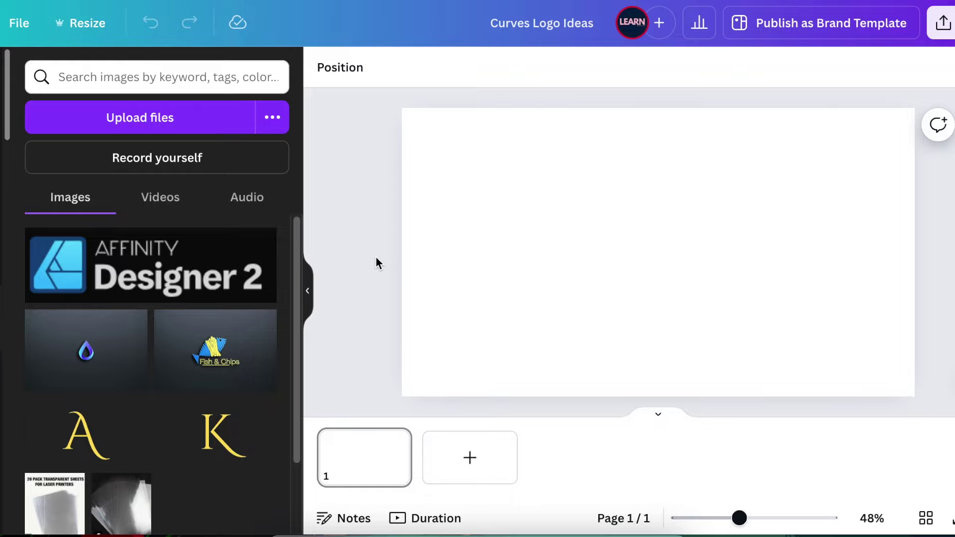
{"action": "key", "text": "t"}
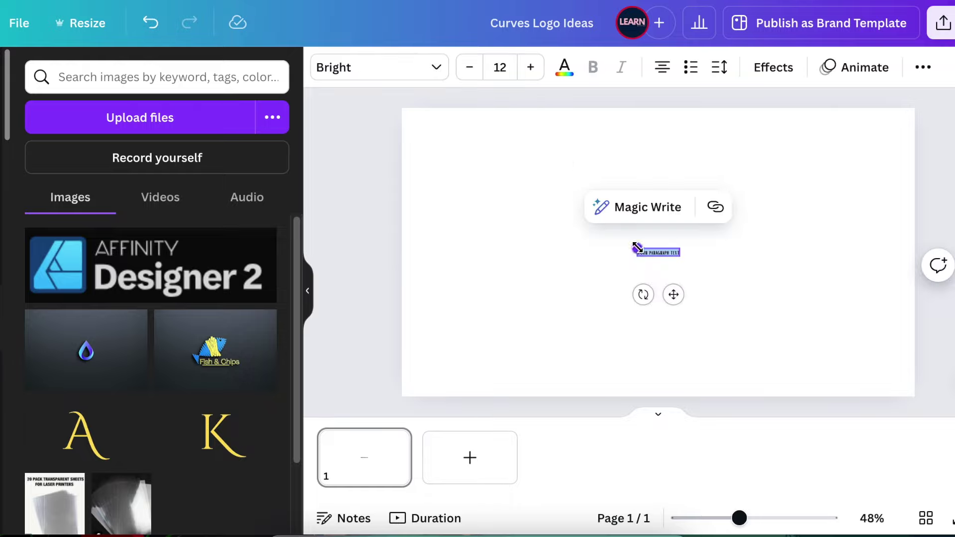
{"action": "left_click_drag", "start_coordinate": [637, 247], "coordinate": [451, 214]}
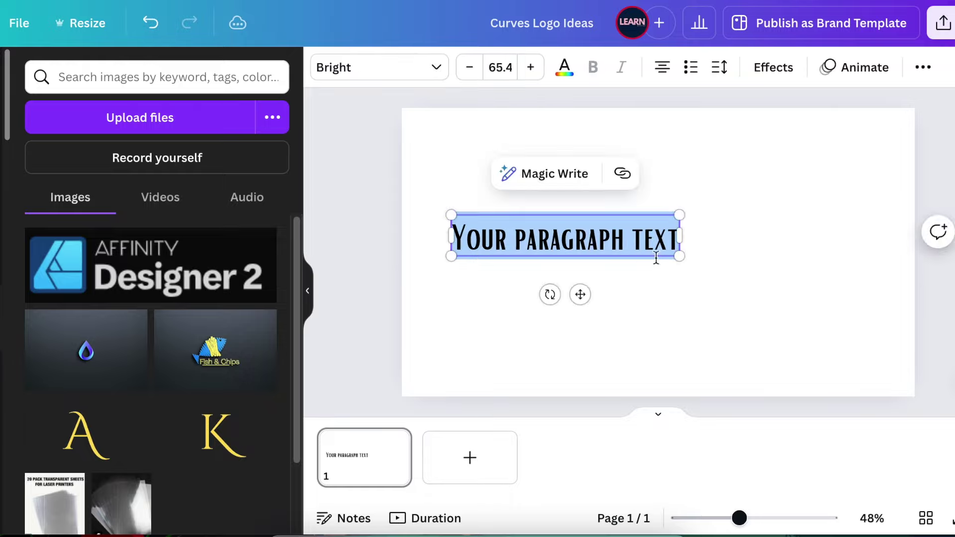
{"action": "left_click_drag", "start_coordinate": [703, 270], "coordinate": [850, 332]}
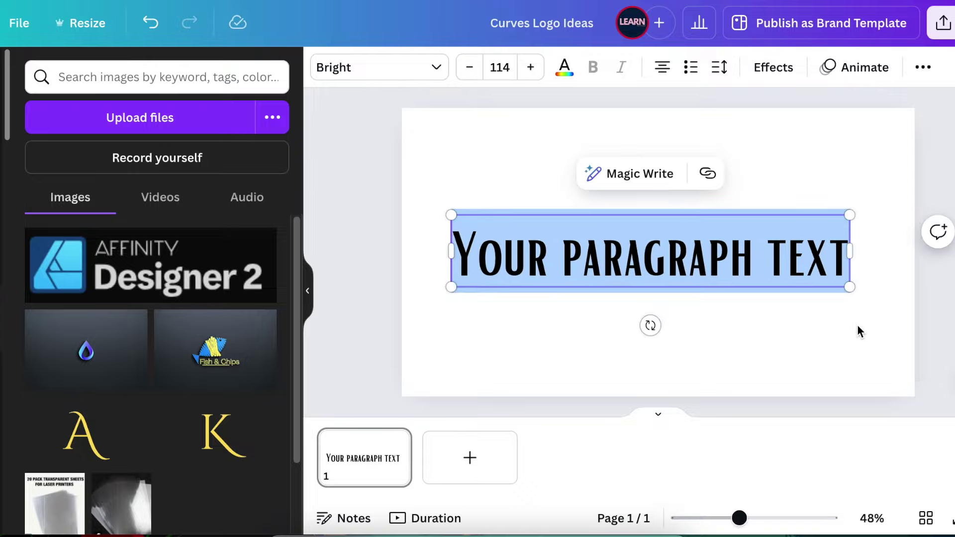
{"action": "type", "text": "RAP"}
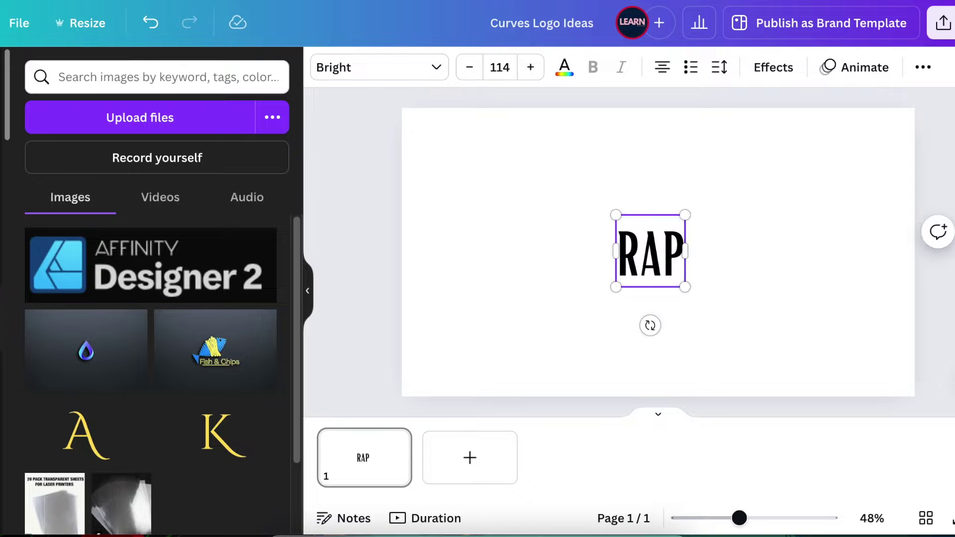
{"action": "type", "text": "S"}
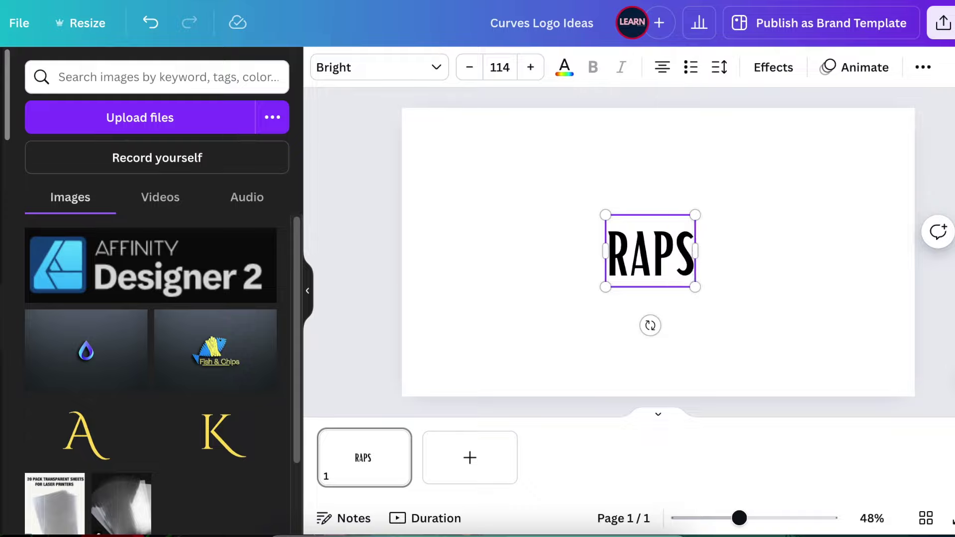
{"action": "left_click_drag", "start_coordinate": [695, 287], "coordinate": [814, 382]}
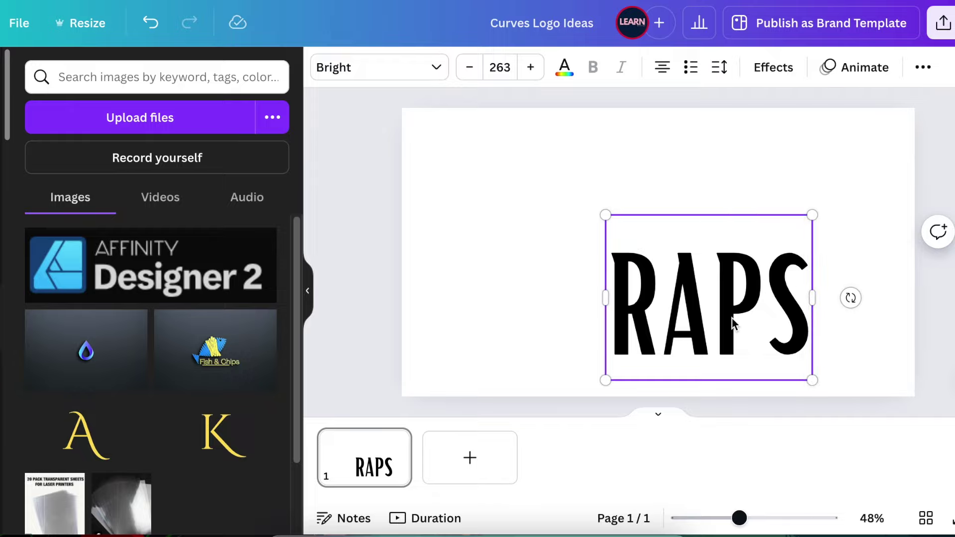
{"action": "left_click_drag", "start_coordinate": [733, 322], "coordinate": [682, 243]}
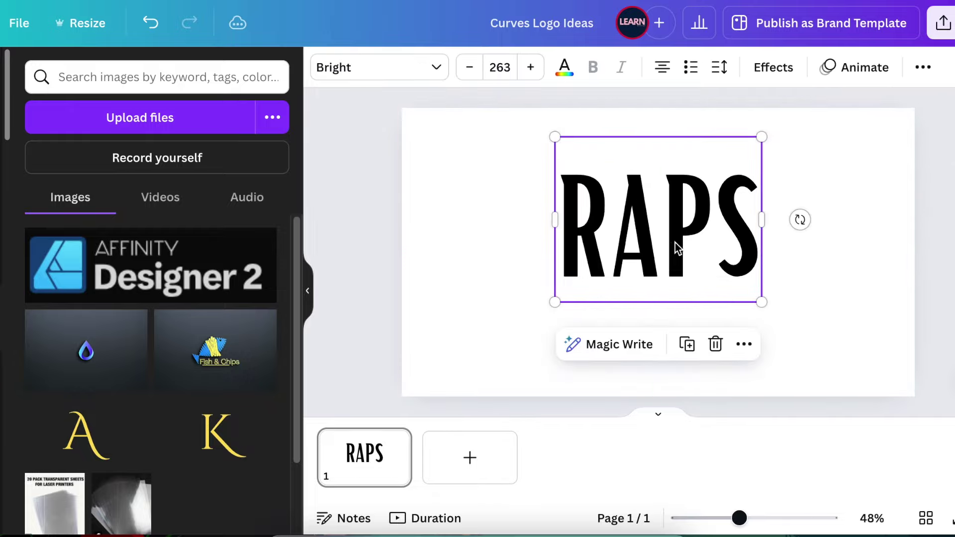
- Set RAPS in the Monoton font, shrink it to size 229, and recentre it on the page
{"action": "left_click", "coordinate": [426, 72]}
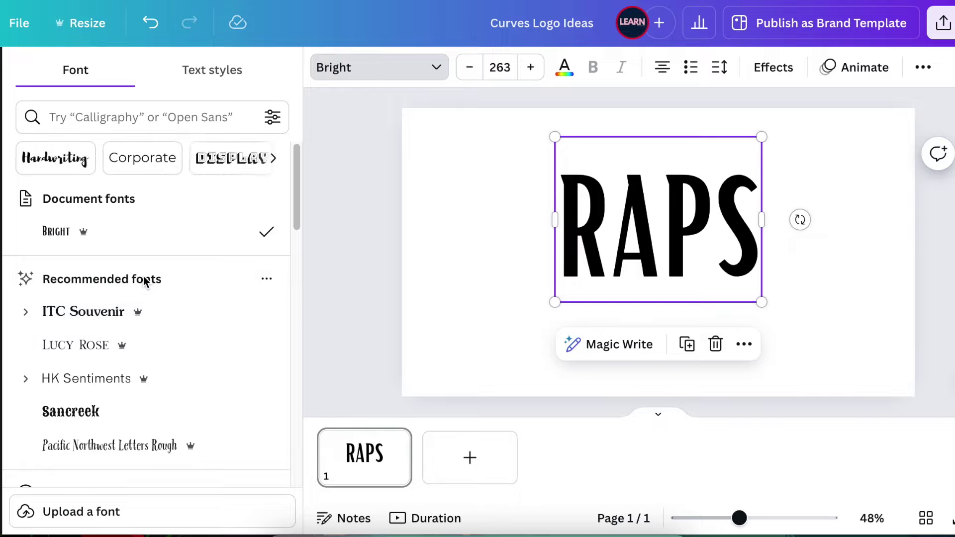
{"action": "left_click", "coordinate": [83, 119]}
{"action": "type", "text": "MONO"}
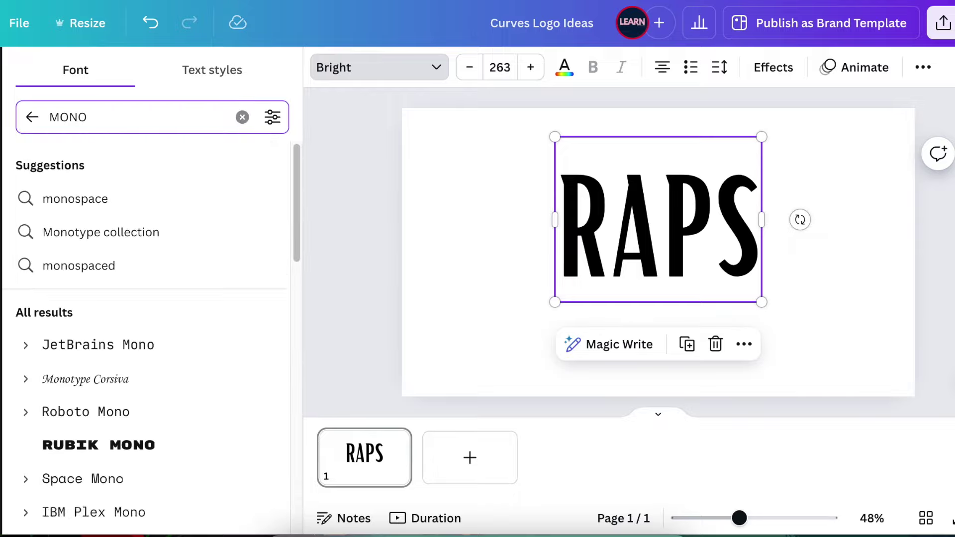
{"action": "type", "text": "TON"}
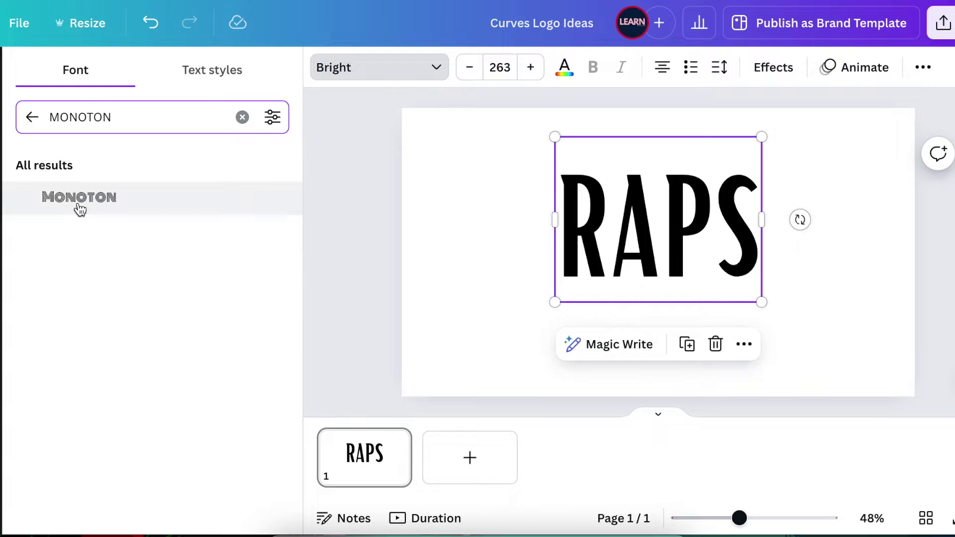
{"action": "left_click", "coordinate": [79, 199]}
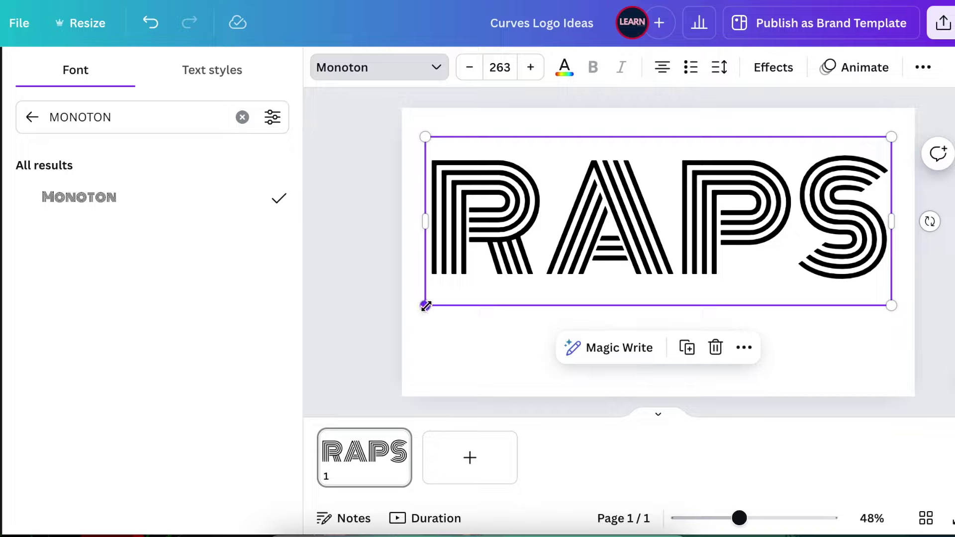
{"action": "left_click_drag", "start_coordinate": [426, 306], "coordinate": [480, 269]}
{"action": "left_click_drag", "start_coordinate": [718, 241], "coordinate": [687, 255]}
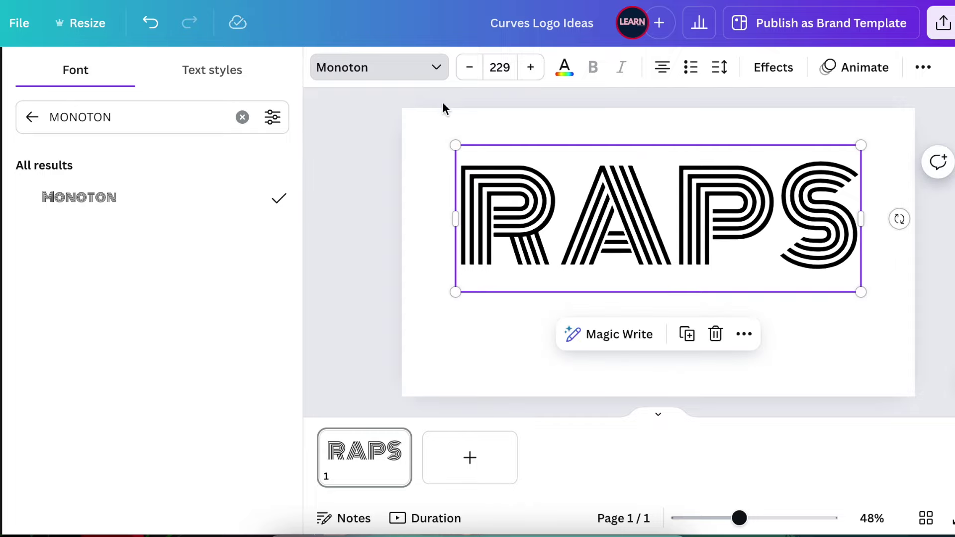
{"action": "left_click", "coordinate": [565, 67]}
- Colour the RAPS lettering light grey and make the page background black
{"action": "left_click_drag", "start_coordinate": [300, 124], "coordinate": [304, 487]}
{"action": "left_click", "coordinate": [217, 314]}
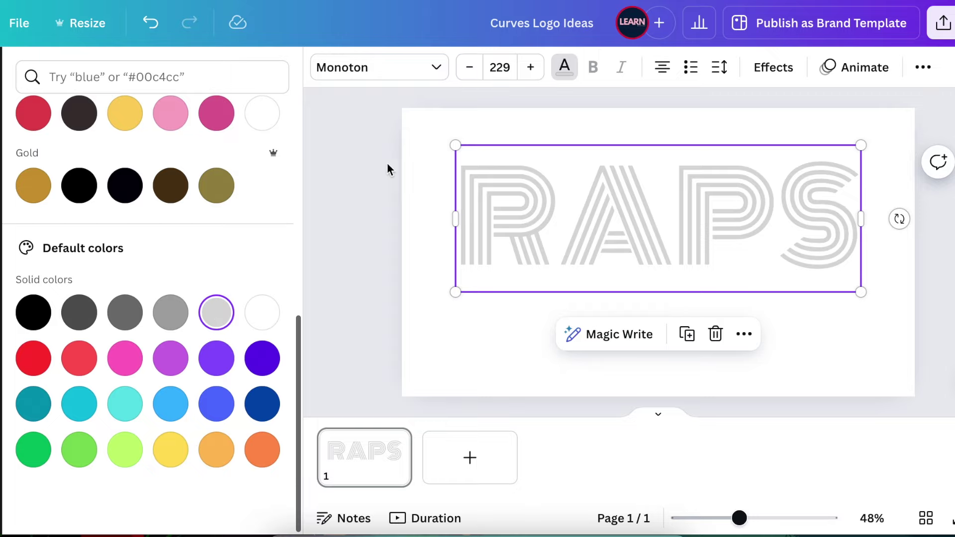
{"action": "left_click", "coordinate": [426, 143]}
{"action": "left_click", "coordinate": [324, 67]}
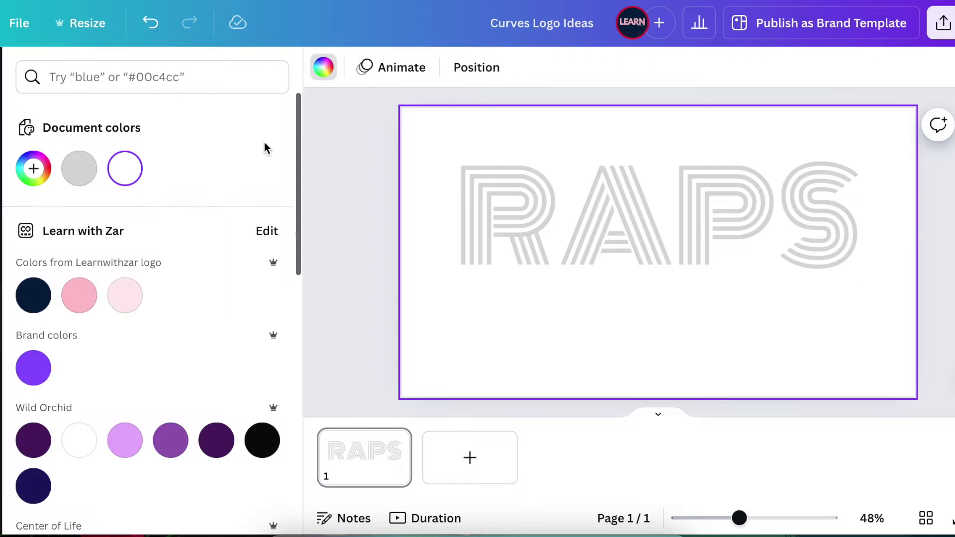
{"action": "left_click", "coordinate": [264, 441]}
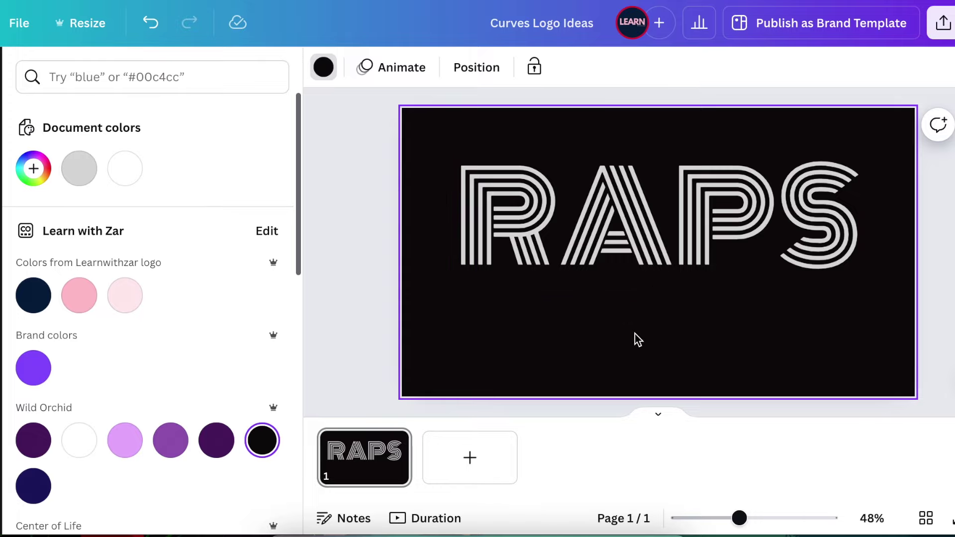
{"action": "left_click", "coordinate": [637, 251]}
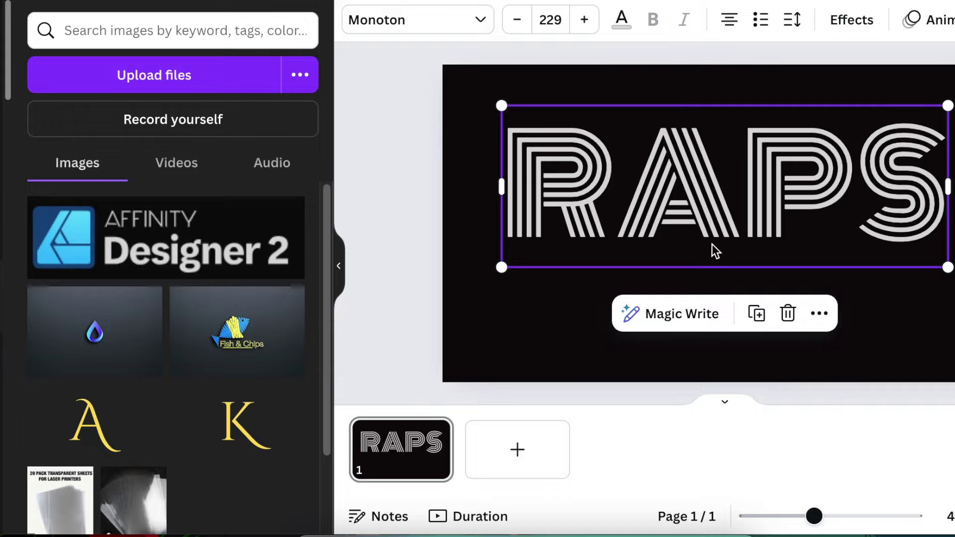
- Apply a Curve text effect of 43 to RAPS and nudge it slightly upward
{"action": "left_click", "coordinate": [853, 23]}
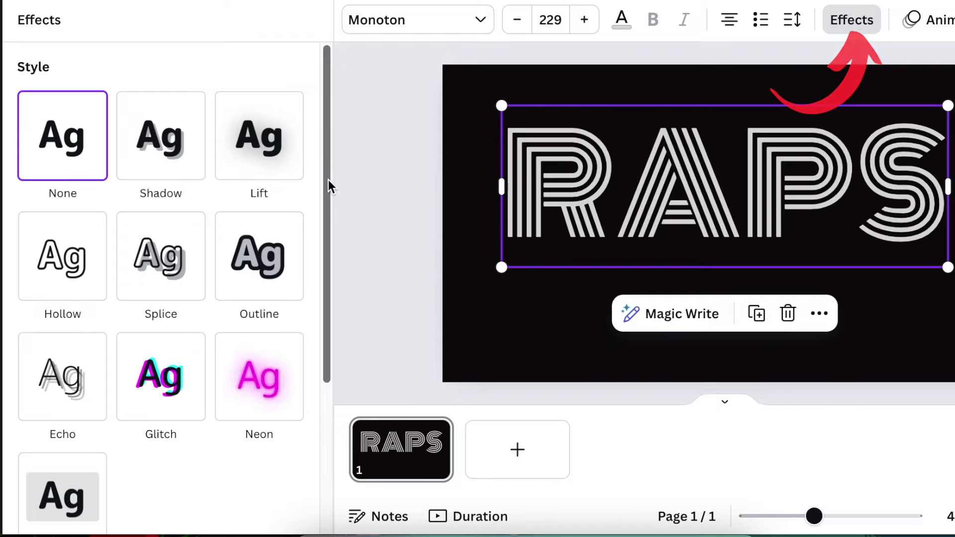
{"action": "left_click_drag", "start_coordinate": [329, 180], "coordinate": [321, 395]}
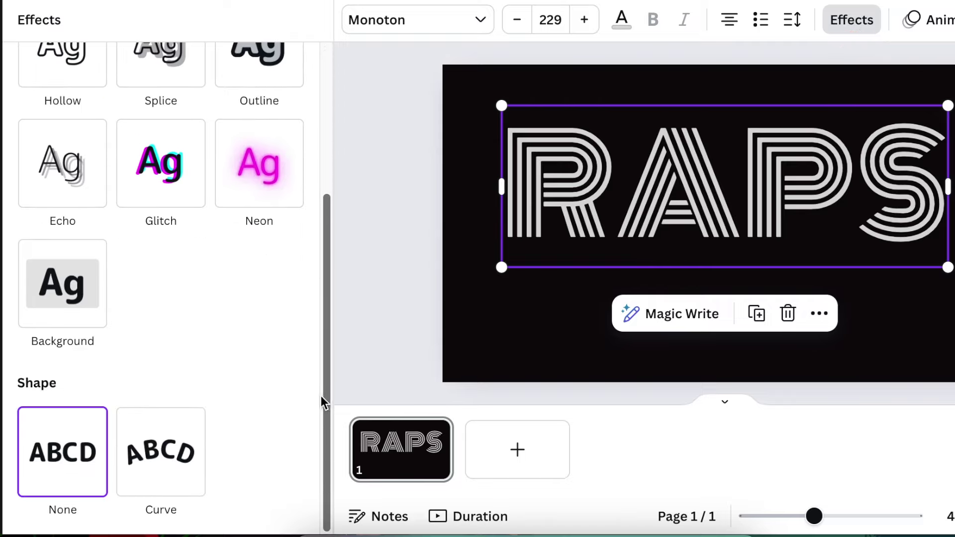
{"action": "left_click", "coordinate": [168, 455]}
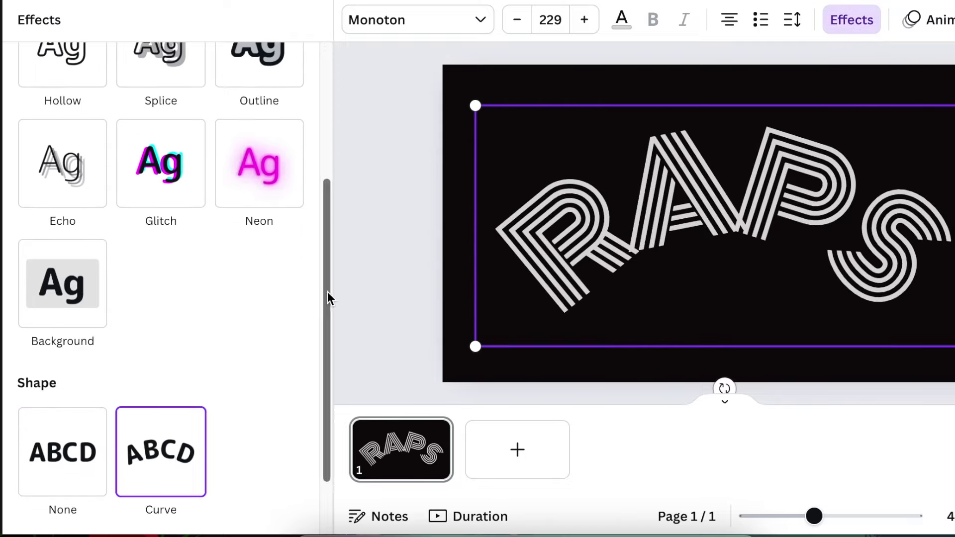
{"action": "left_click_drag", "start_coordinate": [326, 296], "coordinate": [329, 351]}
{"action": "left_click_drag", "start_coordinate": [246, 496], "coordinate": [182, 494]}
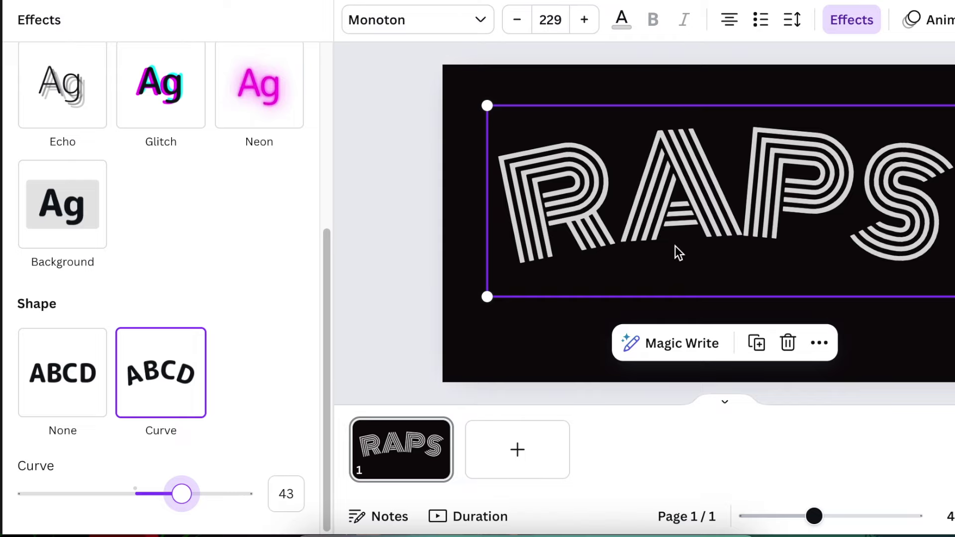
{"action": "left_click_drag", "start_coordinate": [676, 246], "coordinate": [676, 241]}
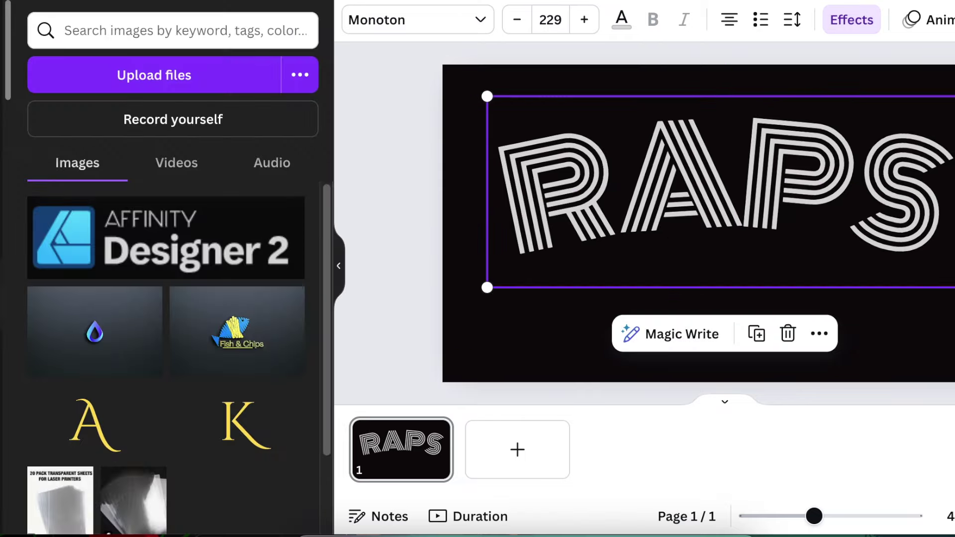
{"action": "left_click", "coordinate": [4, 120]}
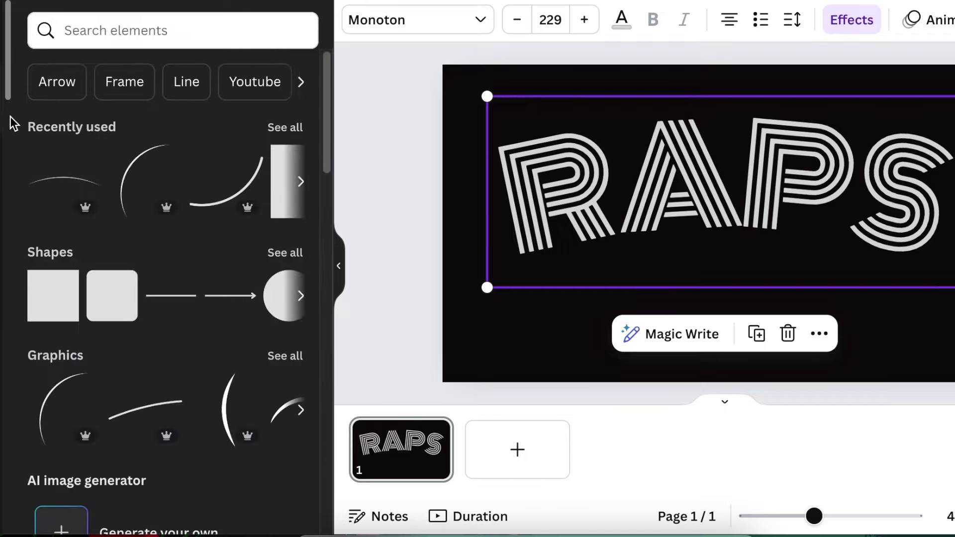
- Add the curved line ornament, colour it #d9d9d9, and widen it to sit beneath RAPS
{"action": "left_click", "coordinate": [86, 160]}
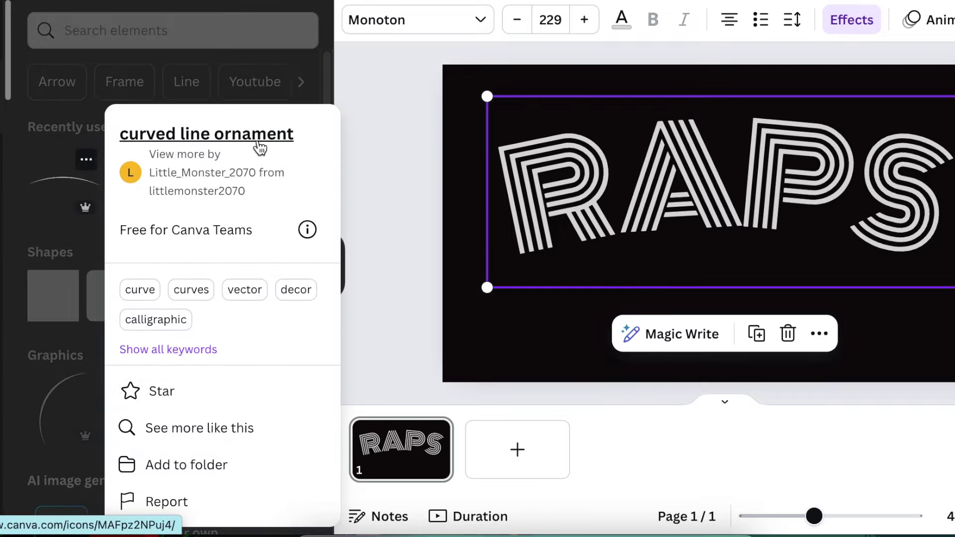
{"action": "left_click", "coordinate": [71, 189]}
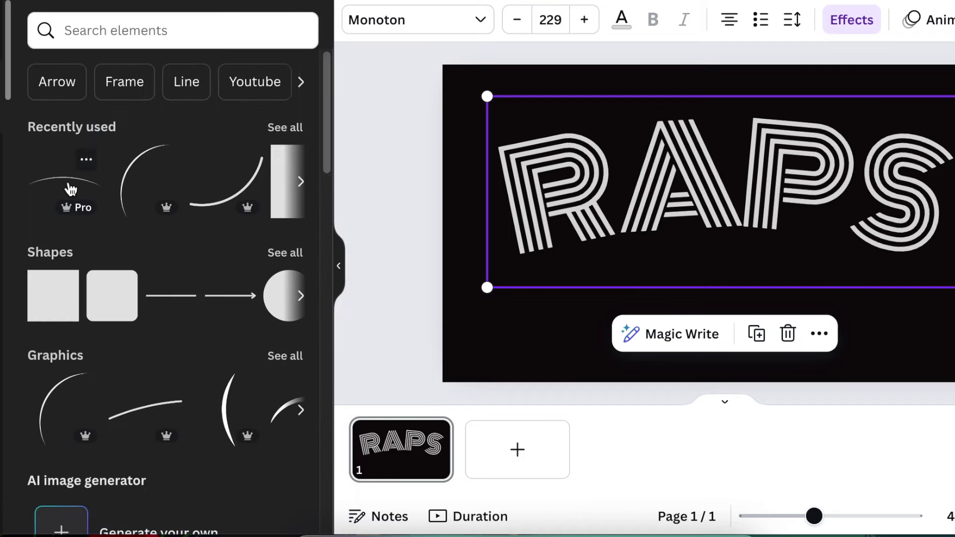
{"action": "left_click", "coordinate": [68, 187]}
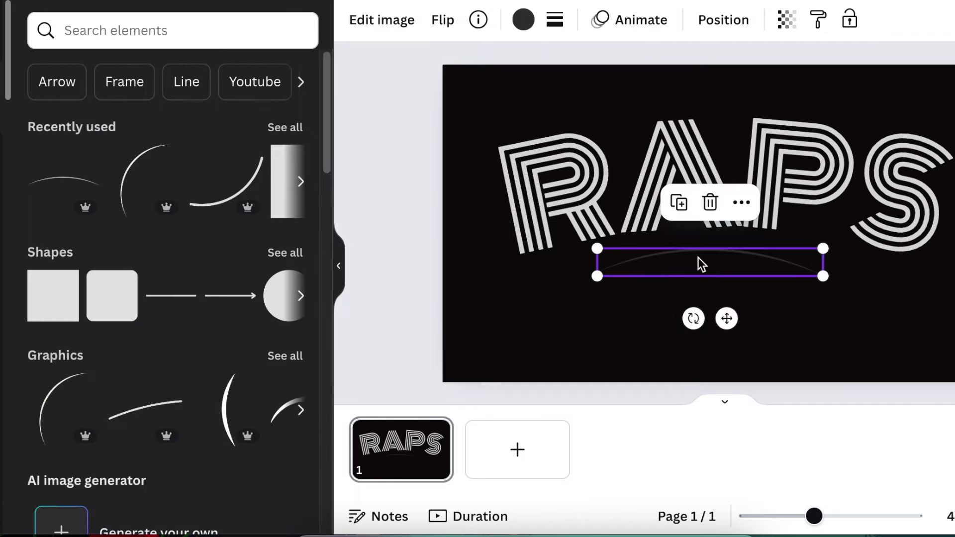
{"action": "left_click", "coordinate": [523, 20]}
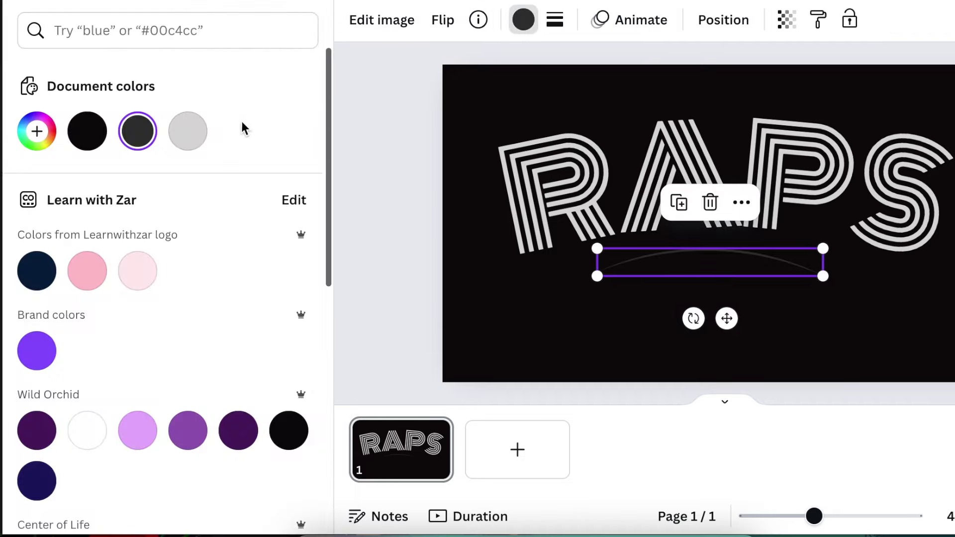
{"action": "left_click", "coordinate": [188, 131]}
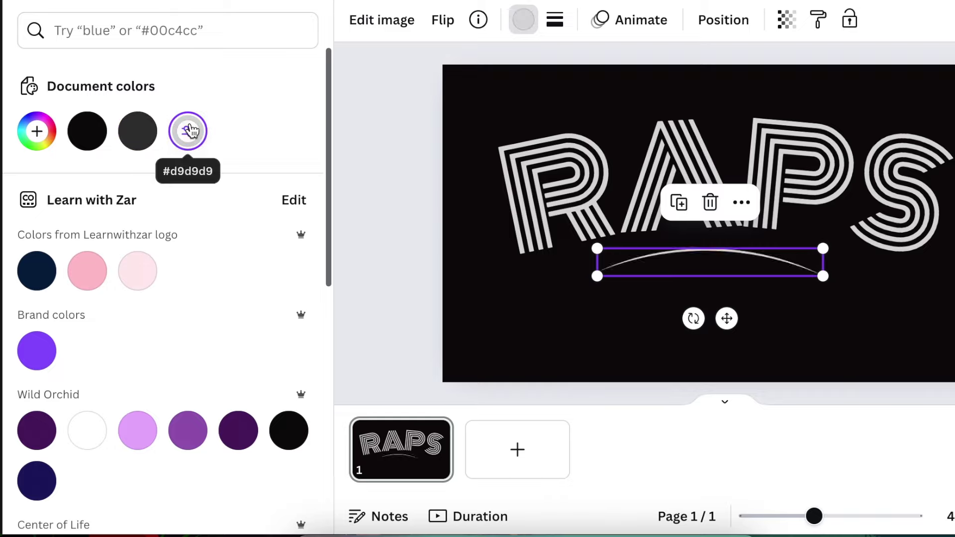
{"action": "left_click_drag", "start_coordinate": [597, 276], "coordinate": [502, 305]}
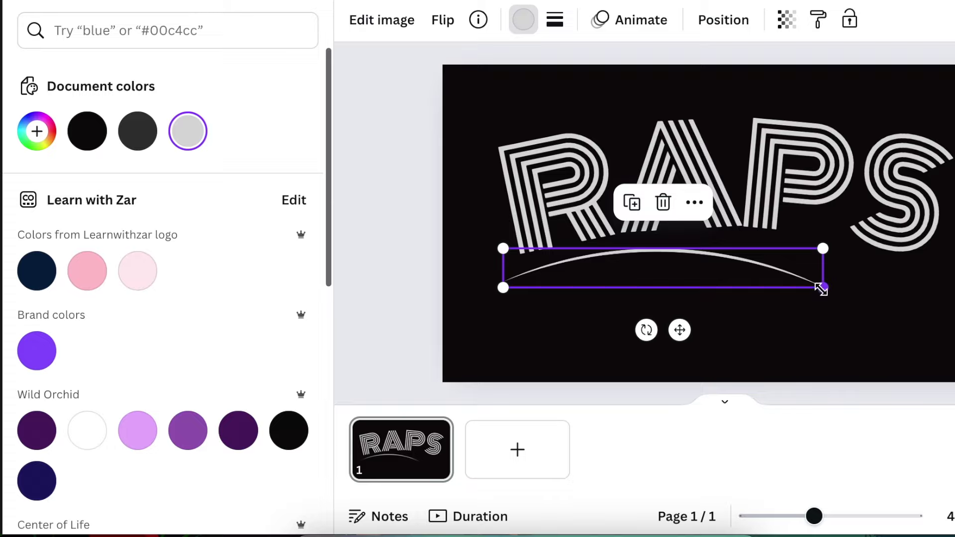
{"action": "left_click_drag", "start_coordinate": [823, 288], "coordinate": [887, 297]}
{"action": "left_click_drag", "start_coordinate": [762, 269], "coordinate": [780, 259]}
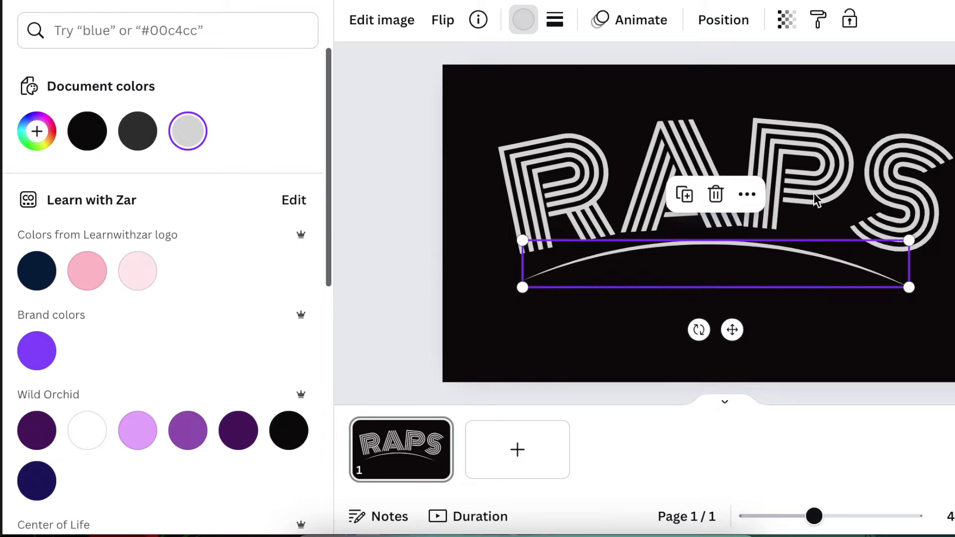
{"action": "left_click", "coordinate": [819, 194]}
- Strengthen the RAPS arch to a Curve value of 60
{"action": "left_click", "coordinate": [851, 23]}
{"action": "left_click_drag", "start_coordinate": [326, 107], "coordinate": [330, 384]}
{"action": "mouse_move", "coordinate": [195, 500]}
{"action": "left_mouse_down"}
{"action": "mouse_move", "coordinate": [184, 497]}
{"action": "mouse_move", "coordinate": [201, 494]}
{"action": "left_mouse_up"}
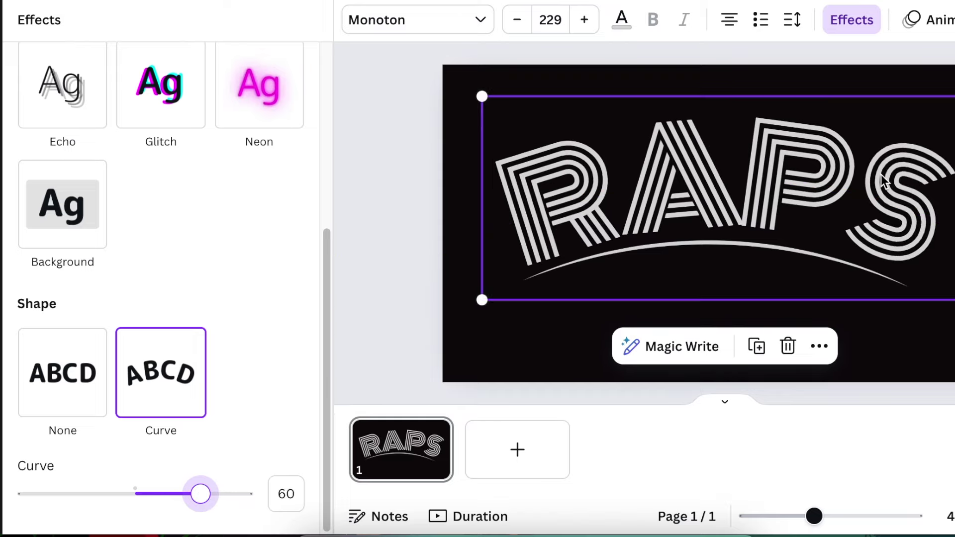
{"action": "left_click_drag", "start_coordinate": [877, 178], "coordinate": [873, 187]}
- Duplicate the arc line and place the copy just below the original
{"action": "left_click", "coordinate": [715, 264]}
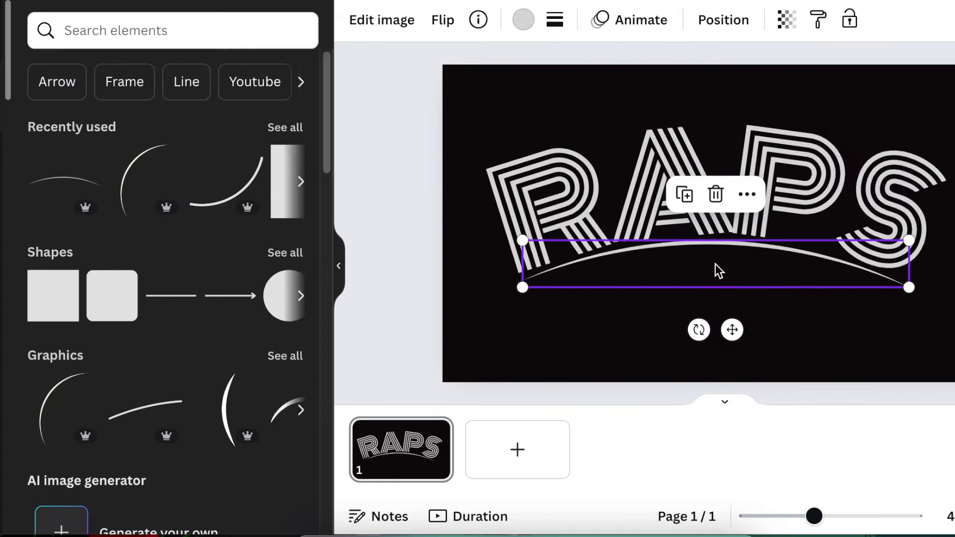
{"action": "left_click", "coordinate": [685, 195]}
{"action": "left_click_drag", "start_coordinate": [739, 337], "coordinate": [736, 343]}
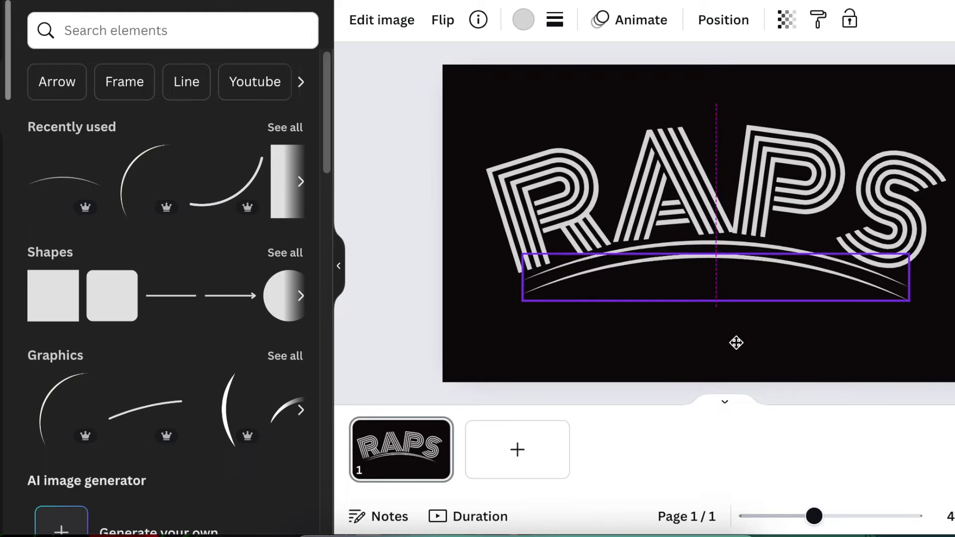
- Scale RAPS and both arcs down together to size 193 and centre them horizontally
{"action": "left_click", "coordinate": [449, 348]}
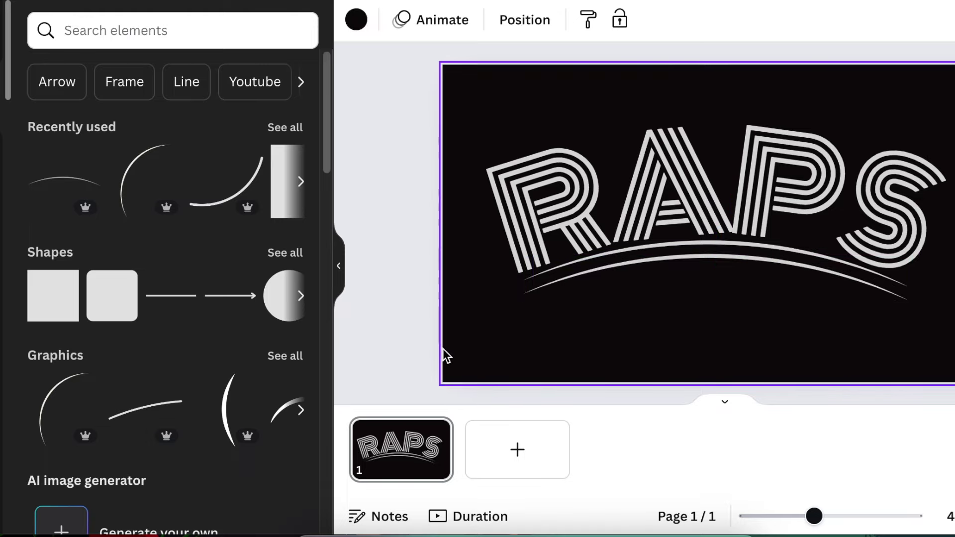
{"action": "left_click_drag", "start_coordinate": [371, 95], "coordinate": [912, 324]}
{"action": "left_click_drag", "start_coordinate": [469, 311], "coordinate": [540, 259]}
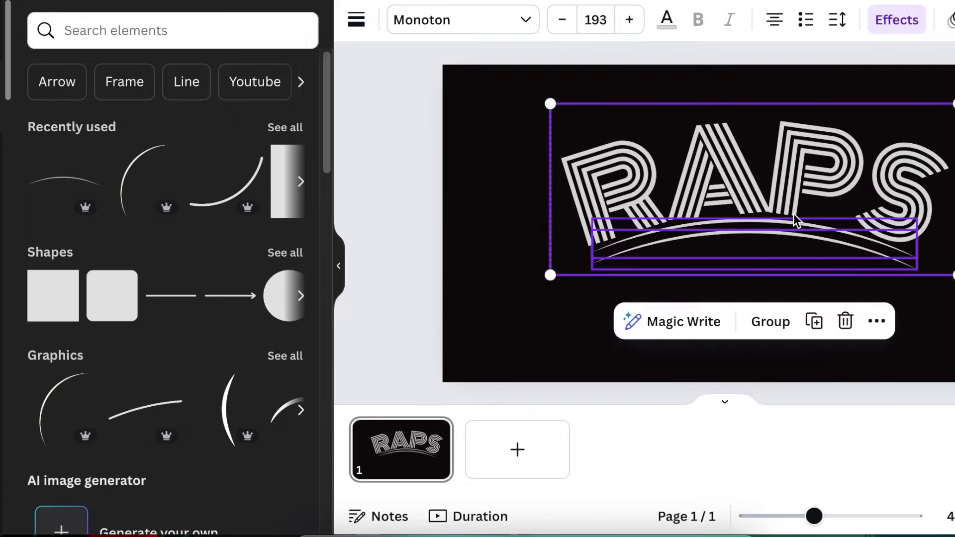
{"action": "left_click_drag", "start_coordinate": [858, 179], "coordinate": [831, 178]}
{"action": "left_click", "coordinate": [885, 337]}
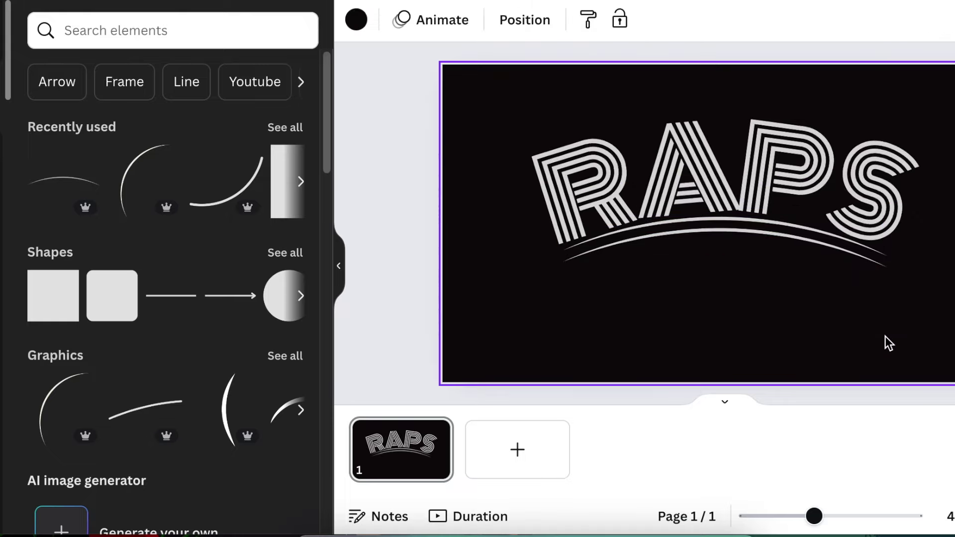
- Add an Open Sans text line below the arcs, enlarge it, and type 'EVENT PLANNERS'
{"action": "key", "text": "t"}
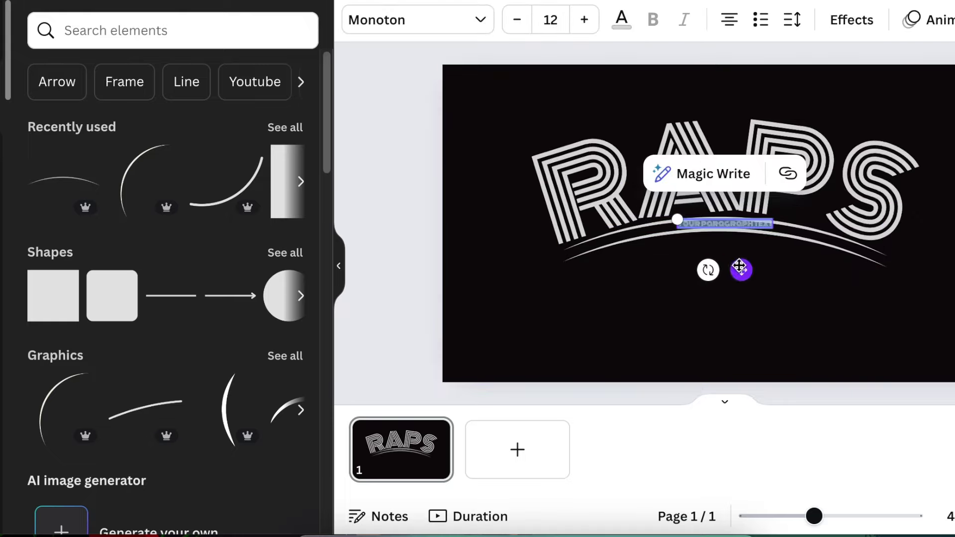
{"action": "left_click_drag", "start_coordinate": [739, 267], "coordinate": [738, 318]}
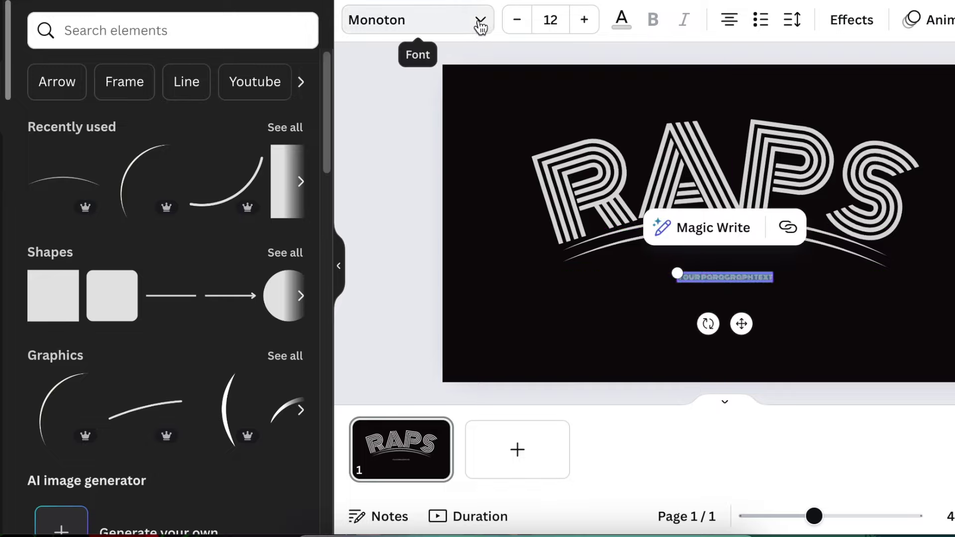
{"action": "key", "text": "Escape"}
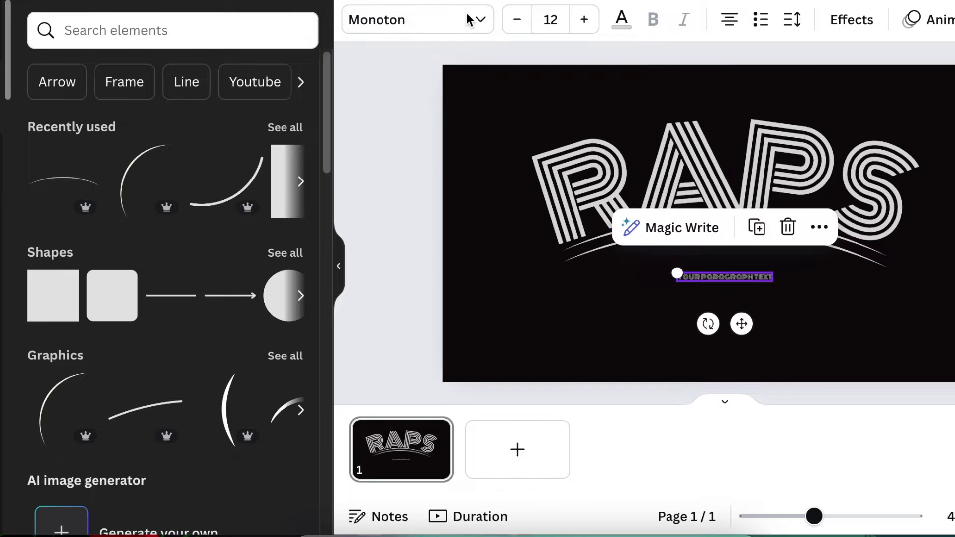
{"action": "left_click", "coordinate": [482, 23]}
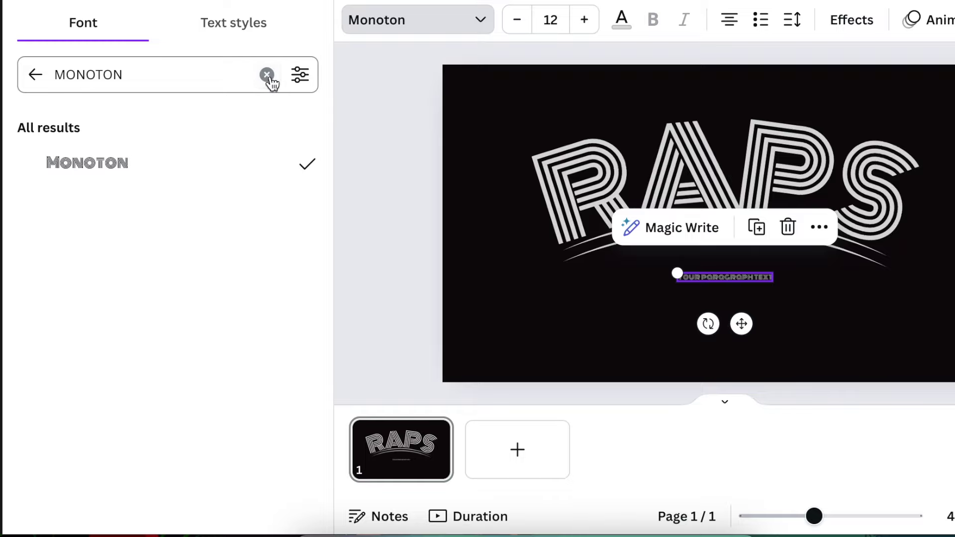
{"action": "left_click", "coordinate": [267, 75]}
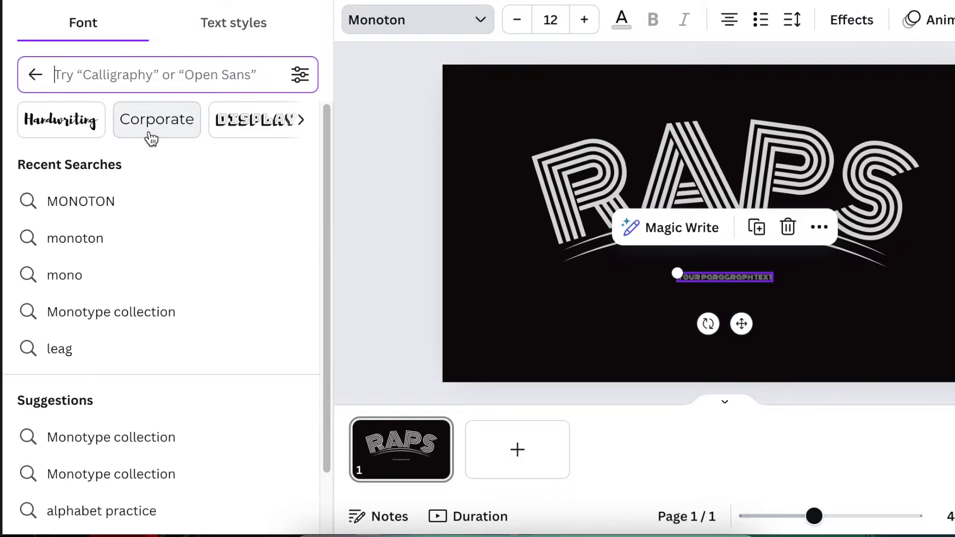
{"action": "type", "text": "OPEN"}
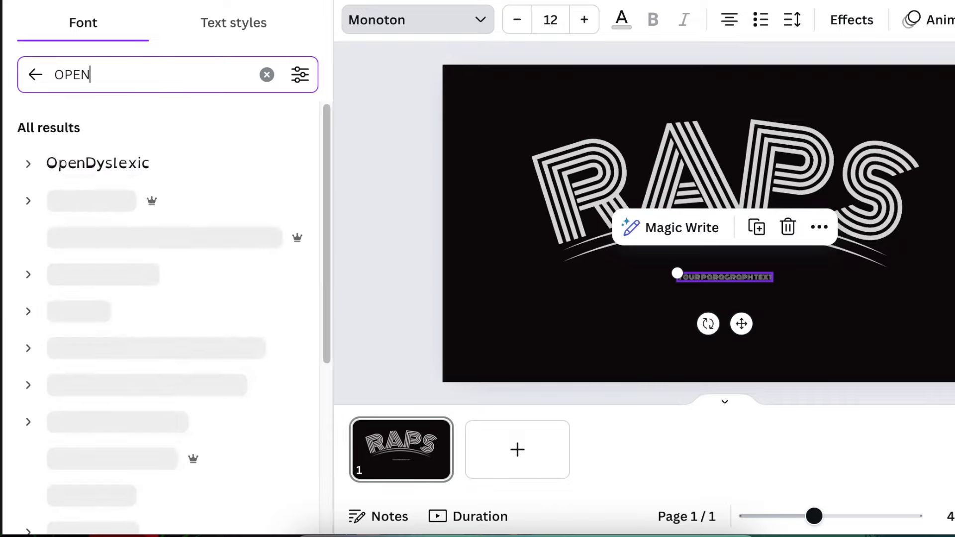
{"action": "left_click", "coordinate": [113, 280]}
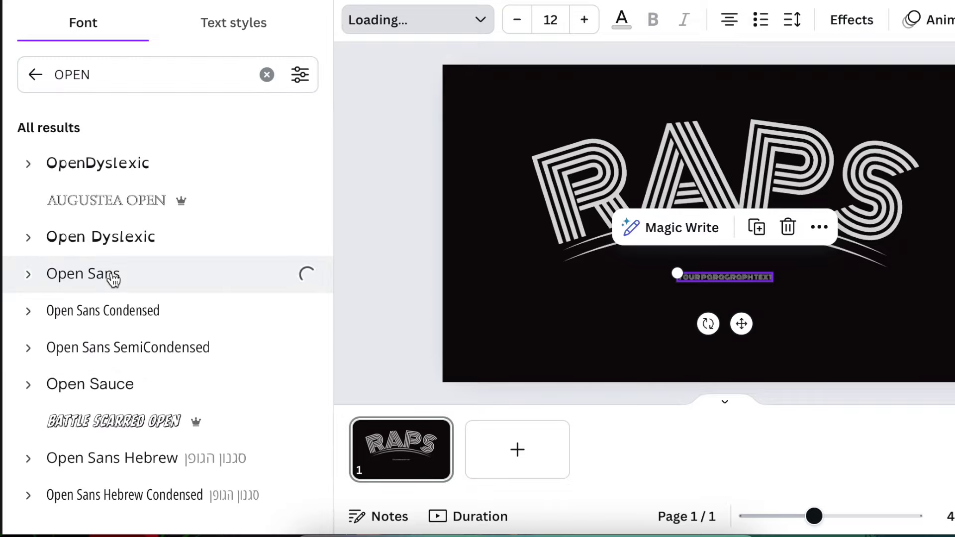
{"action": "left_click_drag", "start_coordinate": [677, 277], "coordinate": [552, 276]}
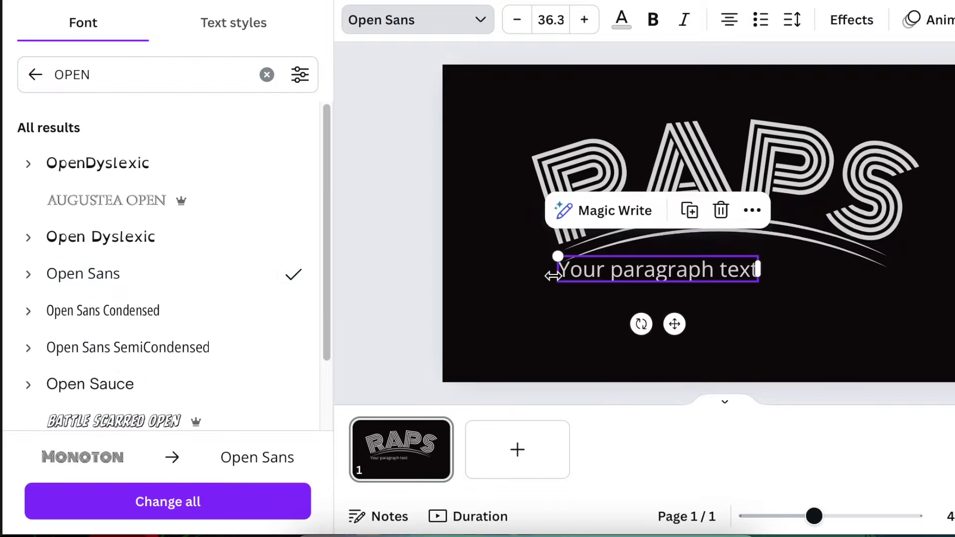
{"action": "triple_click", "coordinate": [653, 277]}
{"action": "key", "text": "BackSpace"}
{"action": "type", "text": "EVENT"}
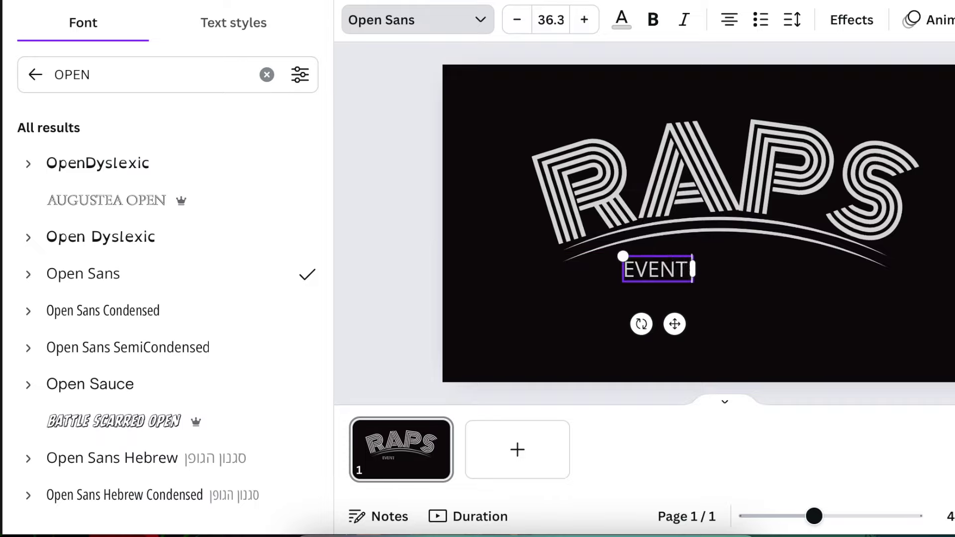
{"action": "type", "text": " PLANNERS"}
- Centre EVENT PLANNERS under the arcs, widen its letter spacing, and bend it with Curve 17
{"action": "left_click_drag", "start_coordinate": [675, 324], "coordinate": [734, 324]}
{"action": "left_click", "coordinate": [793, 21]}
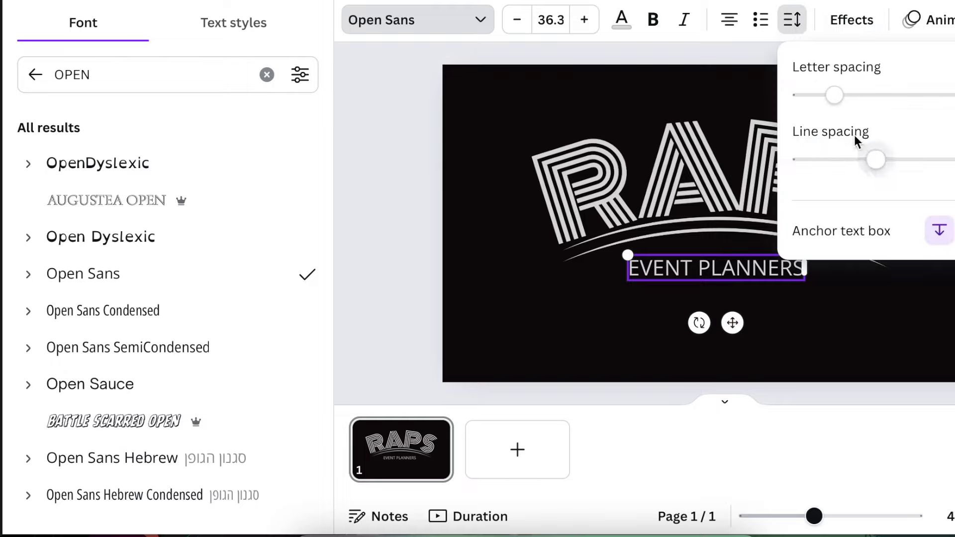
{"action": "left_click_drag", "start_coordinate": [840, 102], "coordinate": [876, 92]}
{"action": "left_click", "coordinate": [861, 25]}
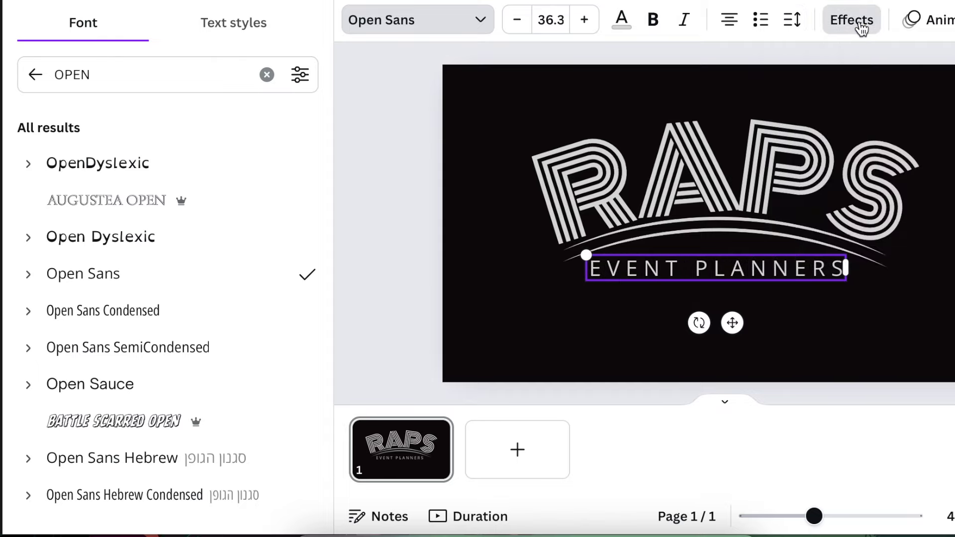
{"action": "left_click_drag", "start_coordinate": [327, 83], "coordinate": [326, 249]}
{"action": "left_click", "coordinate": [157, 462]}
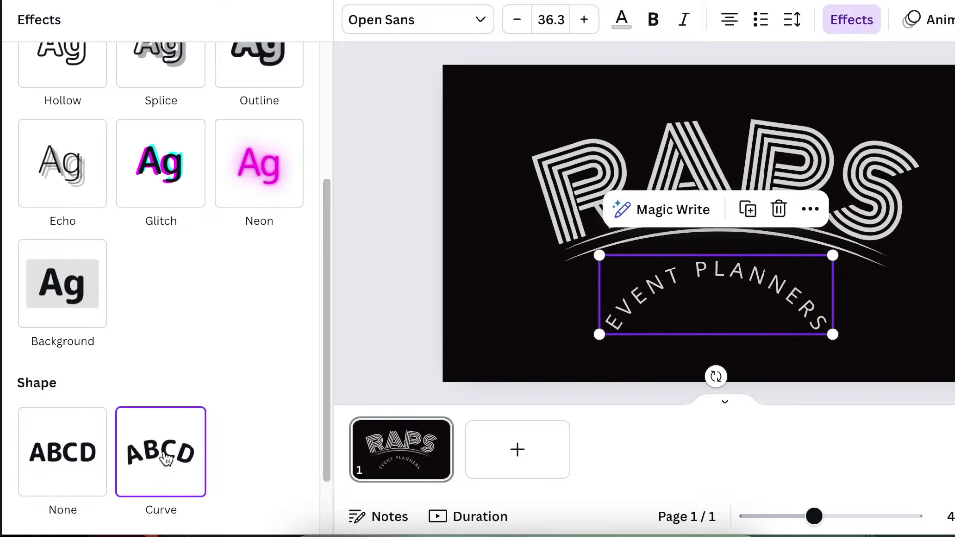
{"action": "left_click_drag", "start_coordinate": [324, 283], "coordinate": [326, 401]}
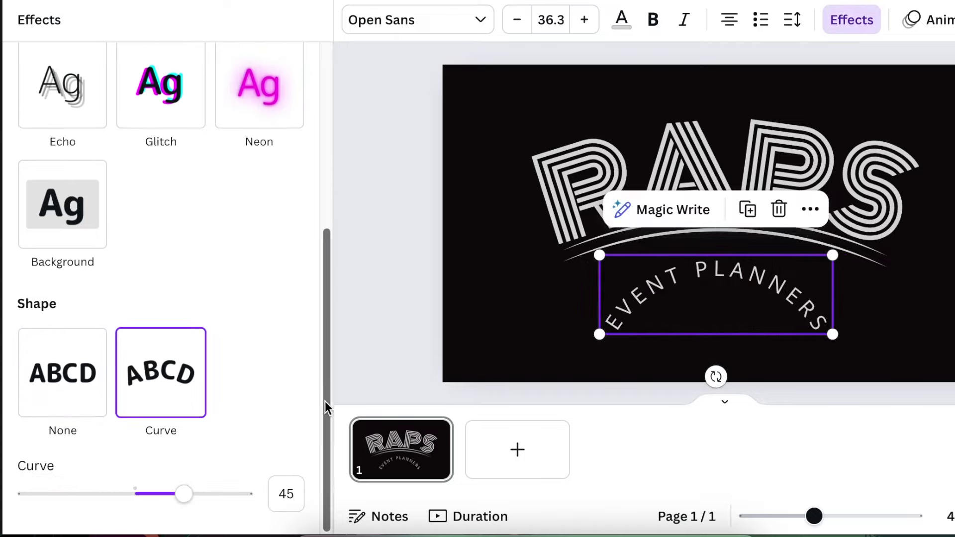
{"action": "left_click_drag", "start_coordinate": [187, 496], "coordinate": [156, 492]}
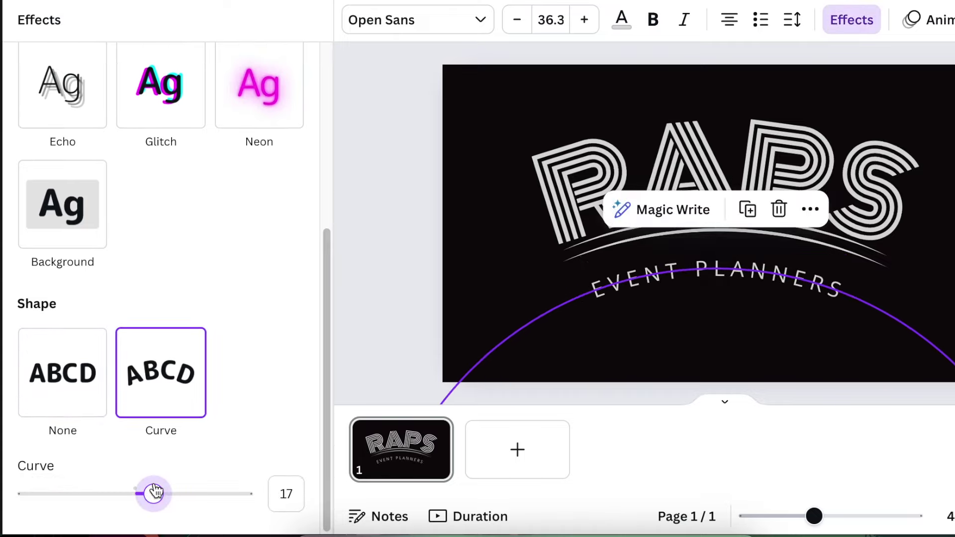
- Spread the subtitle letters further apart, then select the whole logo as one group
{"action": "left_click", "coordinate": [792, 20]}
{"action": "left_click_drag", "start_coordinate": [835, 95], "coordinate": [914, 102]}
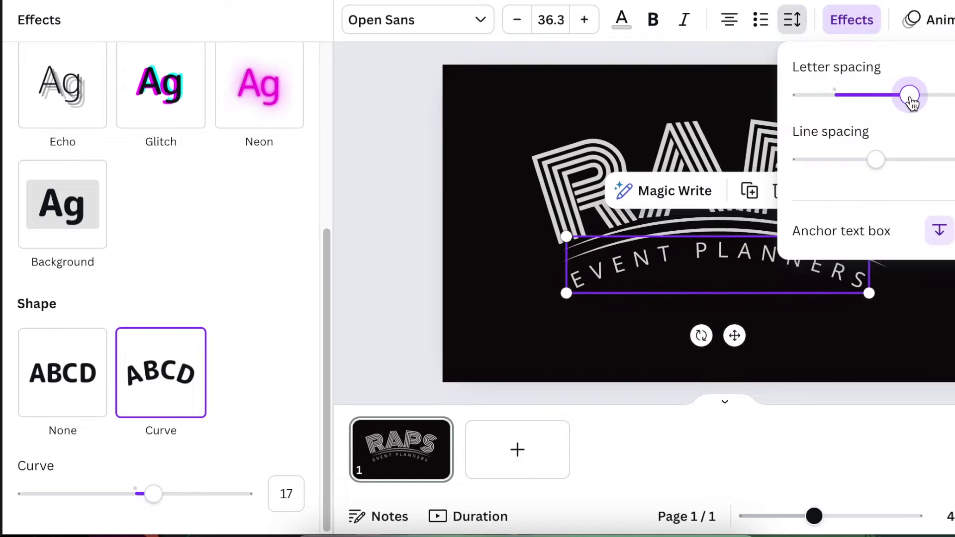
{"action": "left_click", "coordinate": [522, 324]}
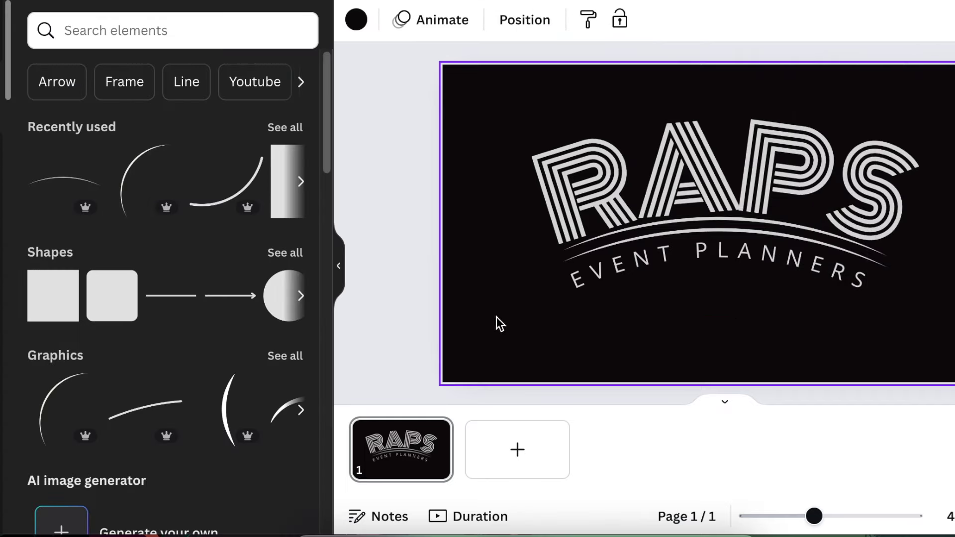
{"action": "left_click_drag", "start_coordinate": [464, 112], "coordinate": [904, 358]}
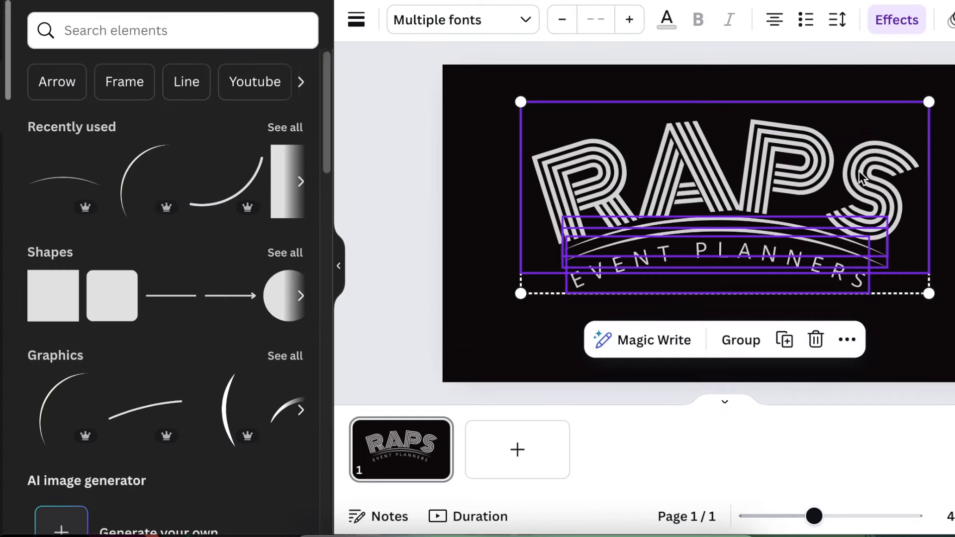
{"action": "left_click_drag", "start_coordinate": [860, 175], "coordinate": [860, 176]}
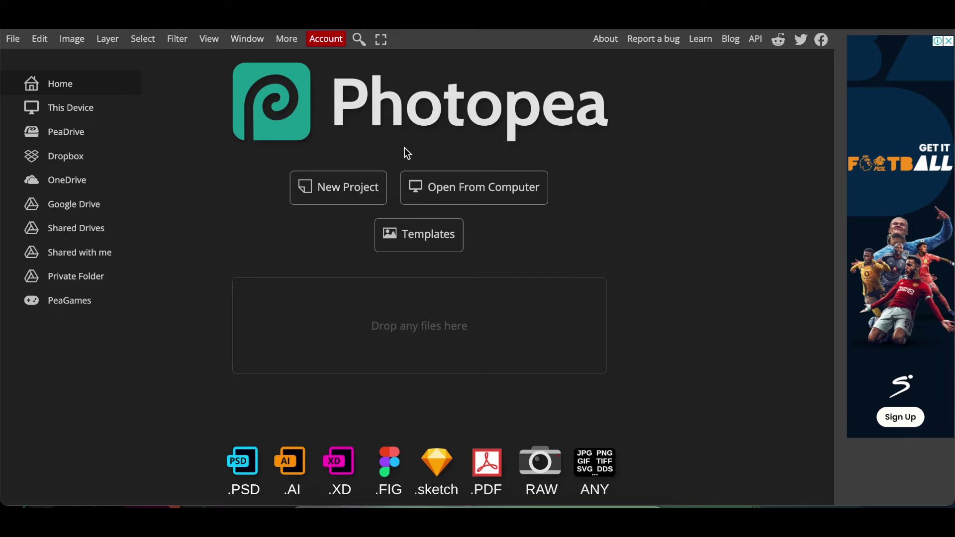
- Open the Black Wall 3D Logo Mockup from Photopea's Templates
{"action": "left_click", "coordinate": [427, 237]}
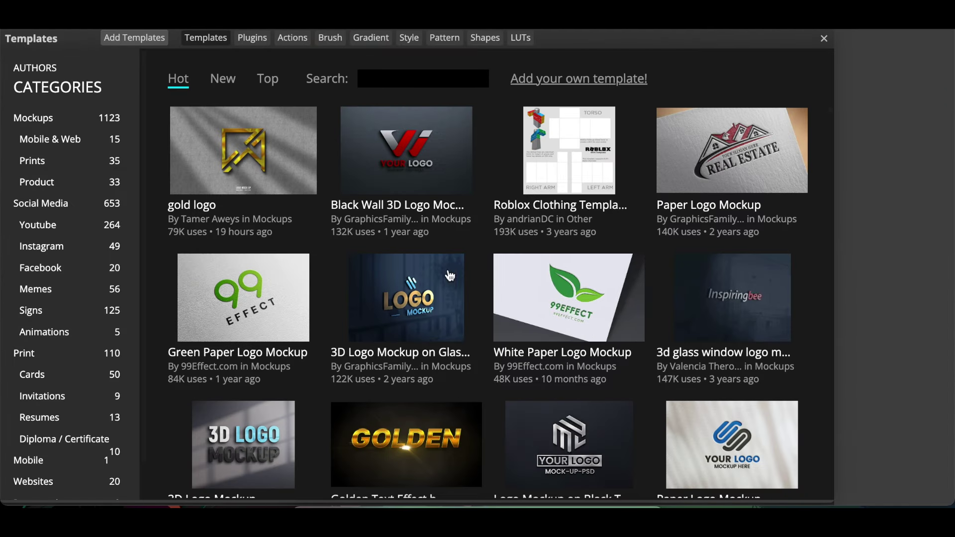
{"action": "left_click", "coordinate": [398, 207]}
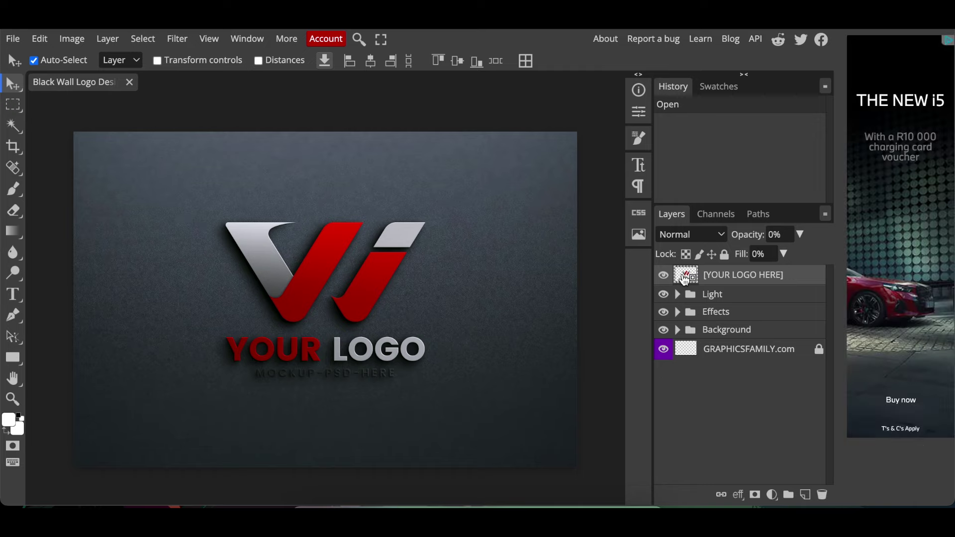
- Open the [YOUR LOGO HERE] placeholder, hide the Graphicsfamily 1 sample artwork, and drop in the RAPS PNG
{"action": "double_click", "coordinate": [684, 277]}
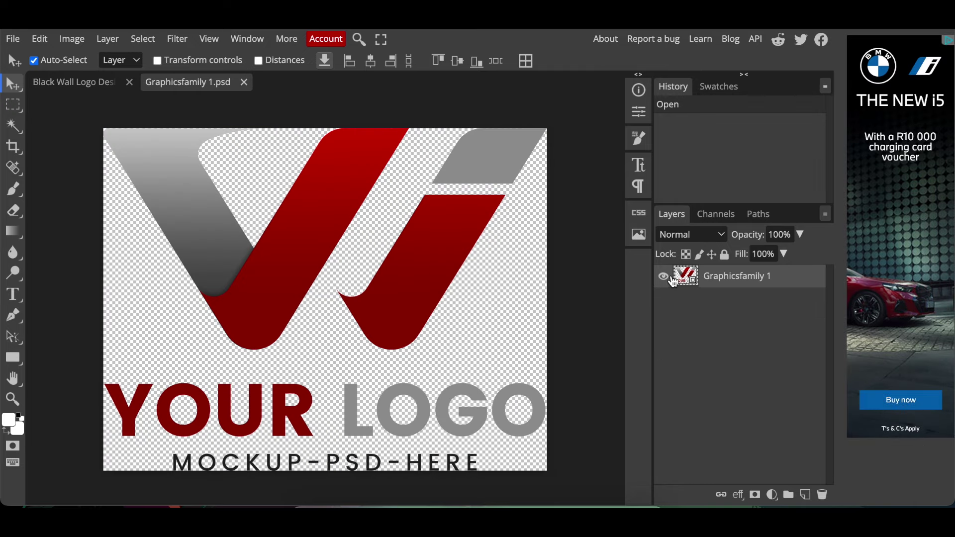
{"action": "left_click", "coordinate": [665, 277]}
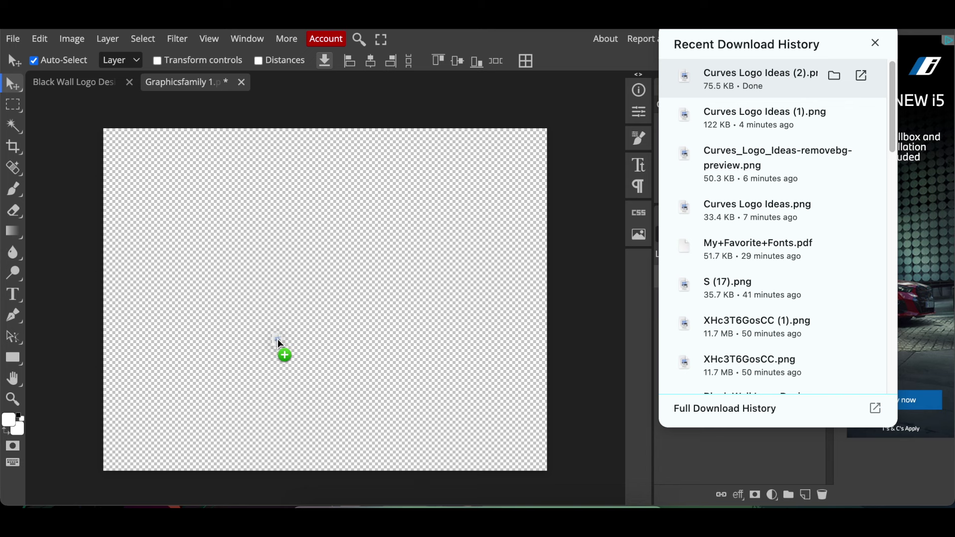
{"action": "left_click_drag", "start_coordinate": [278, 339], "coordinate": [278, 340]}
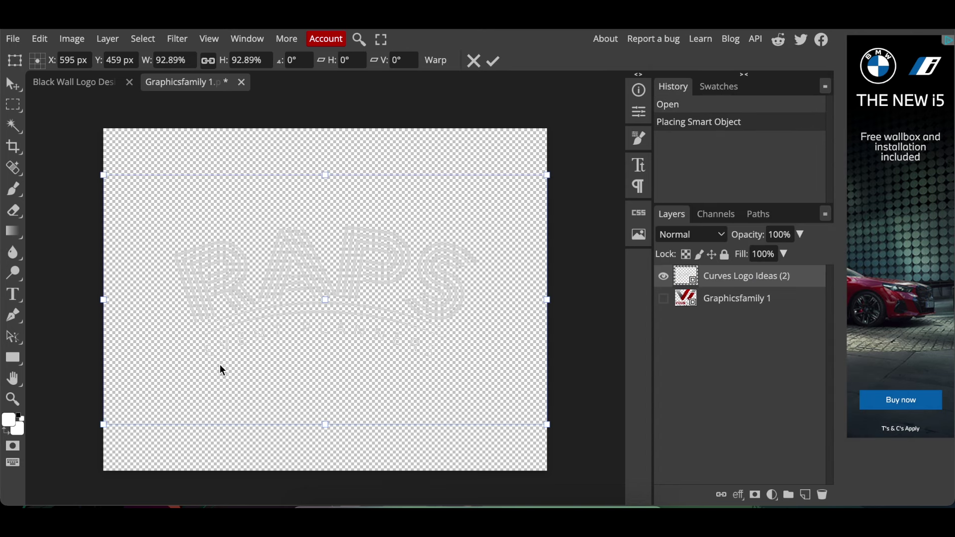
- Move the RAPS logo higher and enlarge it to span the canvas, then return to the wall mockup
{"action": "left_click_drag", "start_coordinate": [214, 335], "coordinate": [210, 296]}
{"action": "left_click_drag", "start_coordinate": [542, 386], "coordinate": [526, 437]}
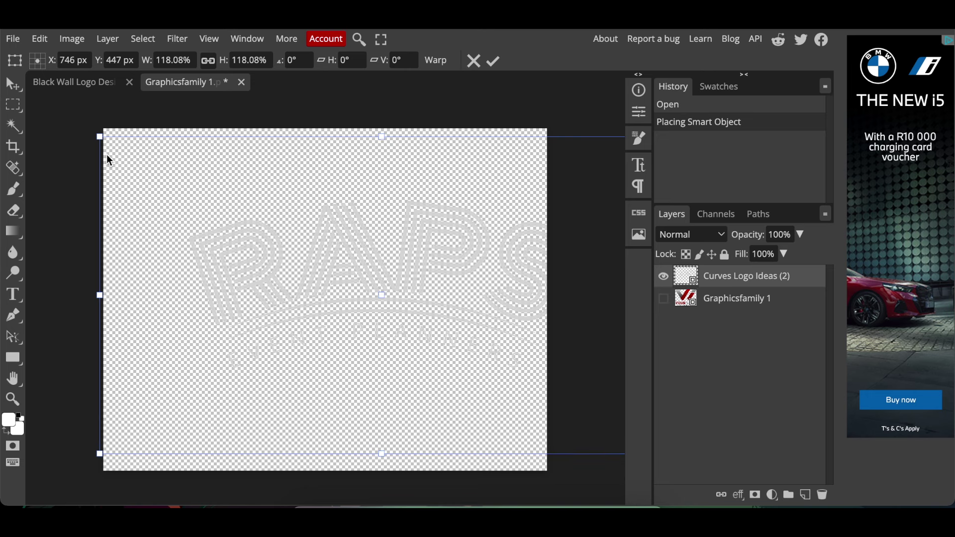
{"action": "left_click_drag", "start_coordinate": [99, 136], "coordinate": [217, 264]}
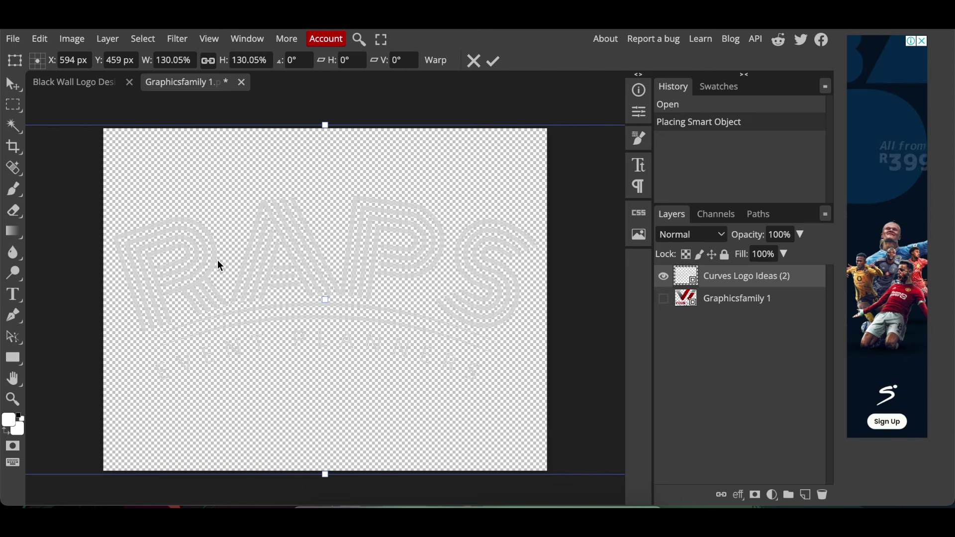
{"action": "key", "text": "Return"}
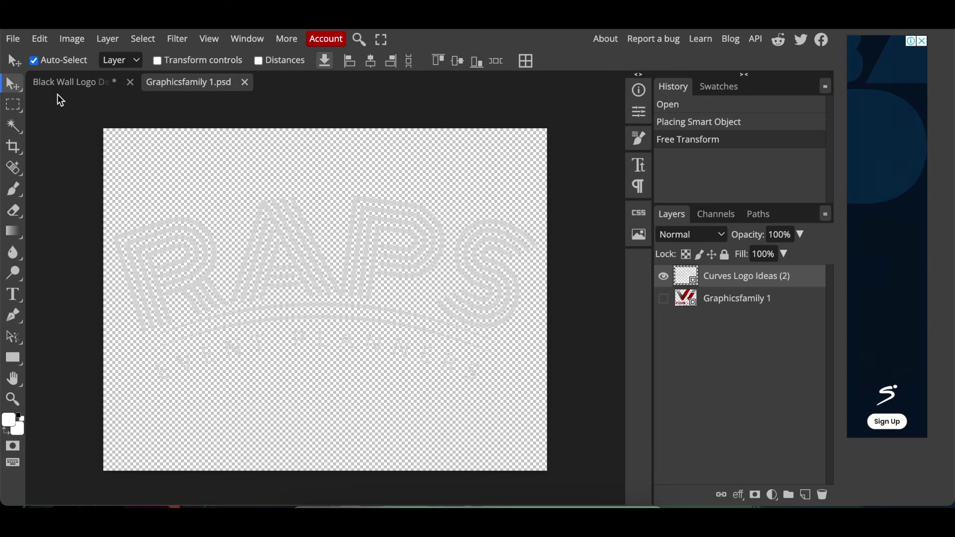
{"action": "left_click", "coordinate": [64, 83]}
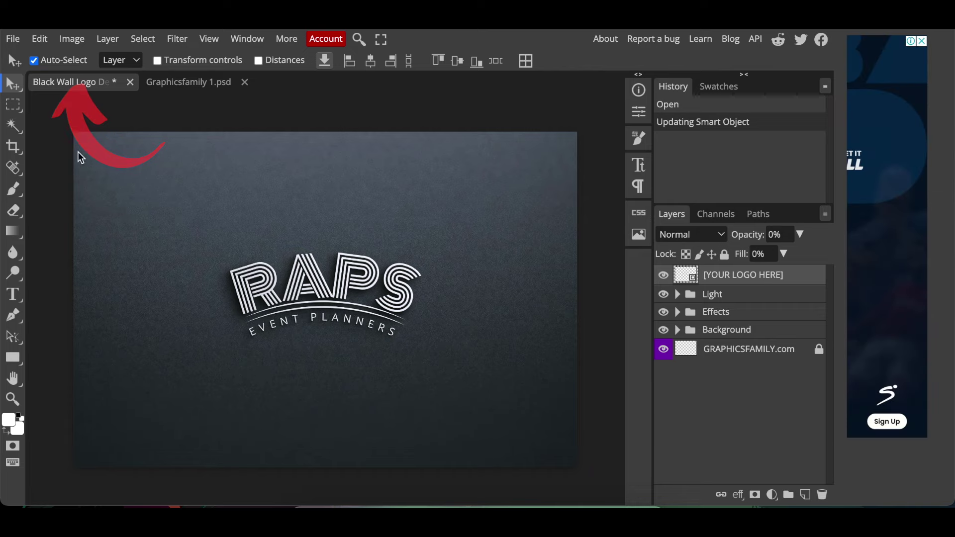
- Start the PNG export of the Black Wall Logo mockup via File > Export as
{"action": "left_click", "coordinate": [13, 39]}
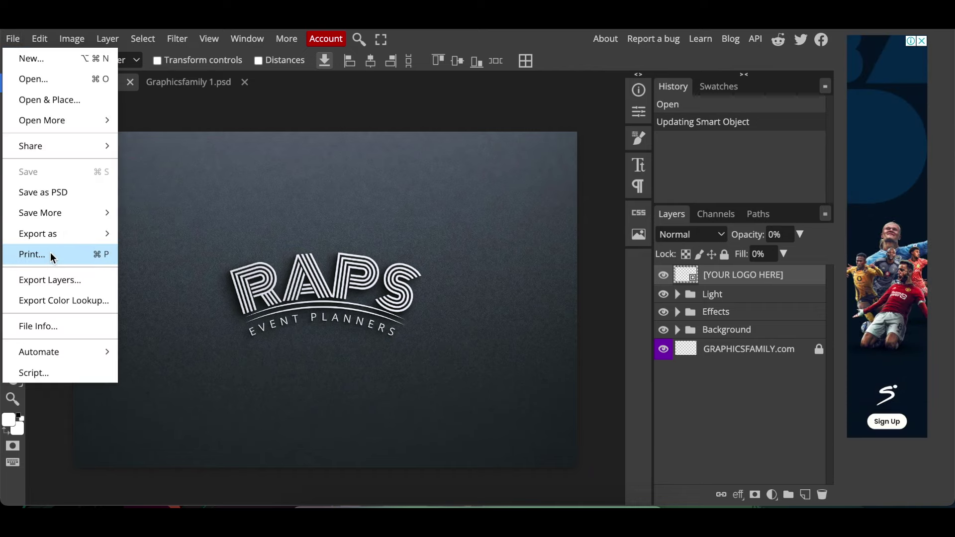
{"action": "mouse_move", "coordinate": [53, 235]}
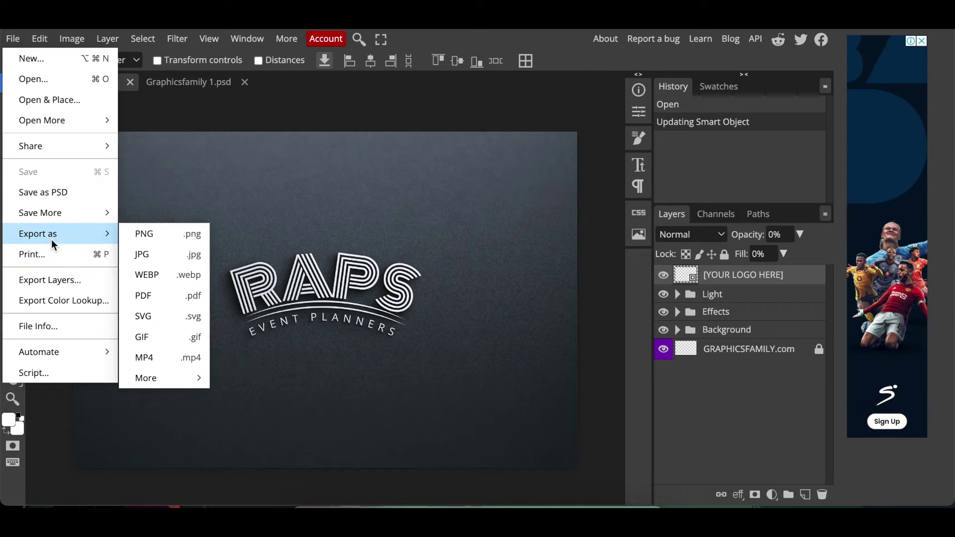
{"action": "left_click", "coordinate": [151, 234]}
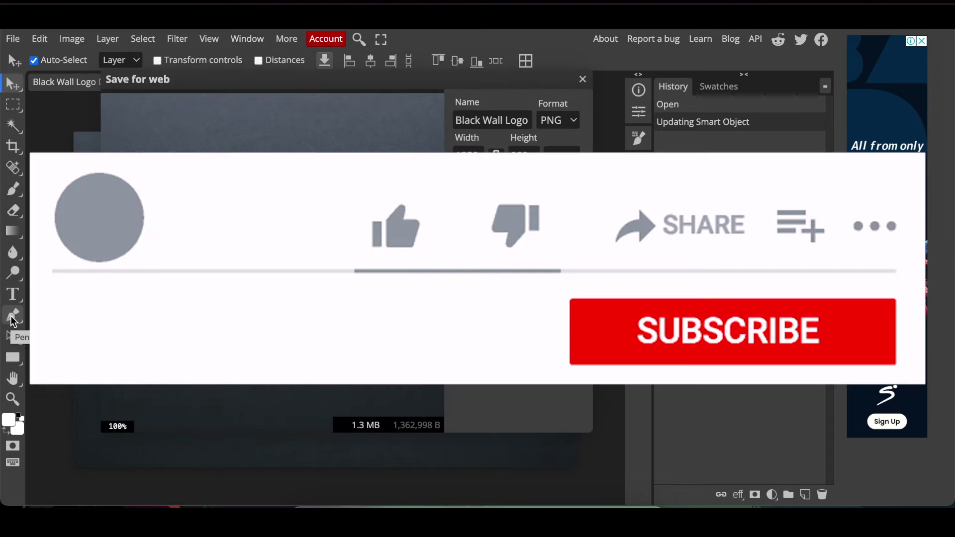